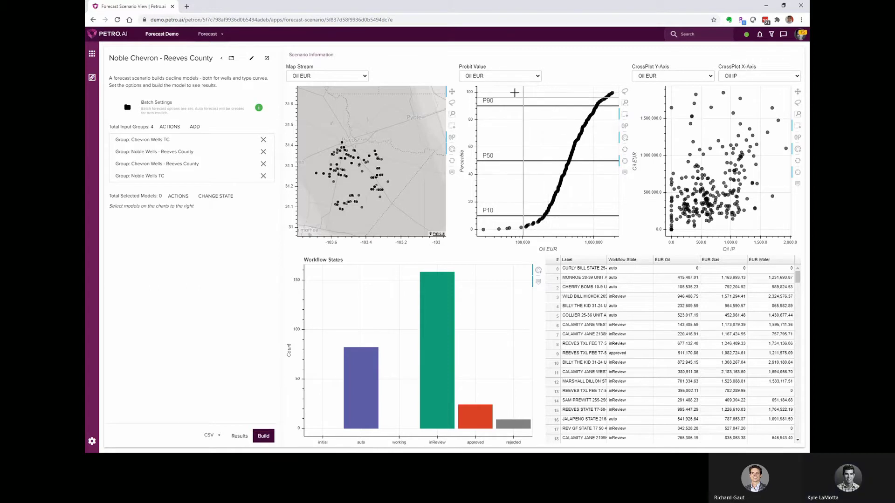
Show the My Petrons favourites list over the Noble Chevron - Reeves County scenario.
click(92, 55)
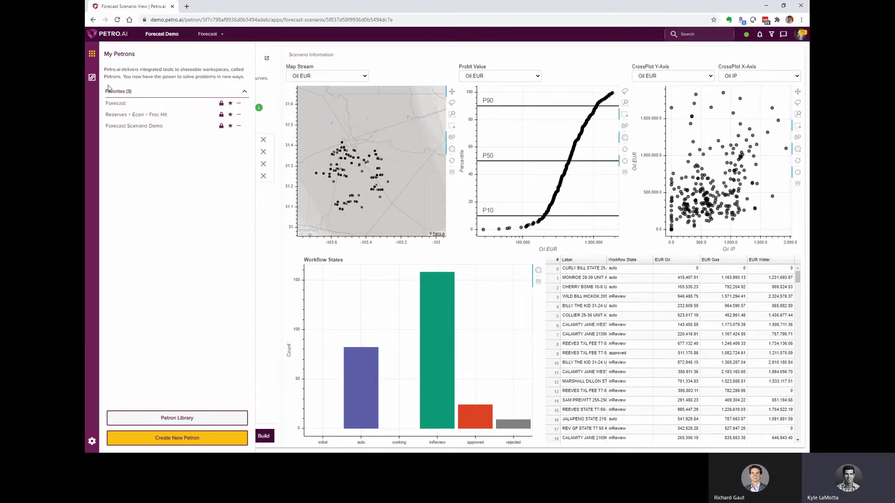
In Forecast Scenario Demo, add the Type Curves, Frac Hit Scenario and Groups apps.
click(124, 131)
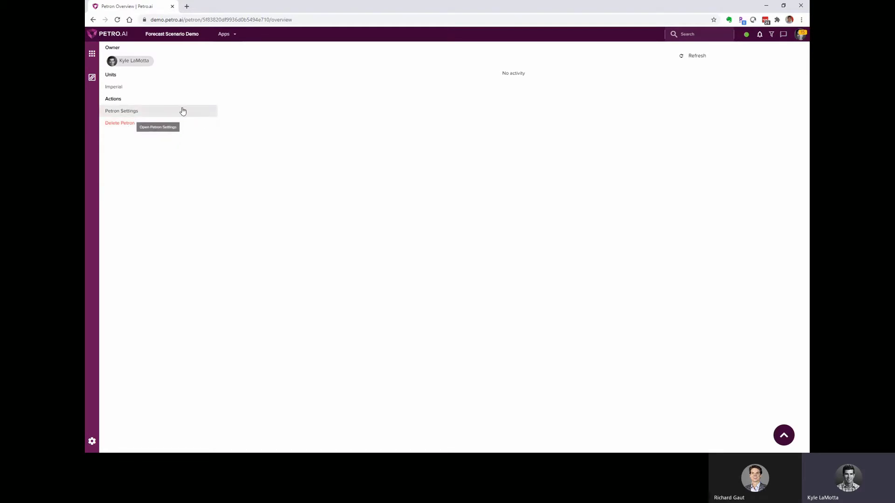
click(228, 35)
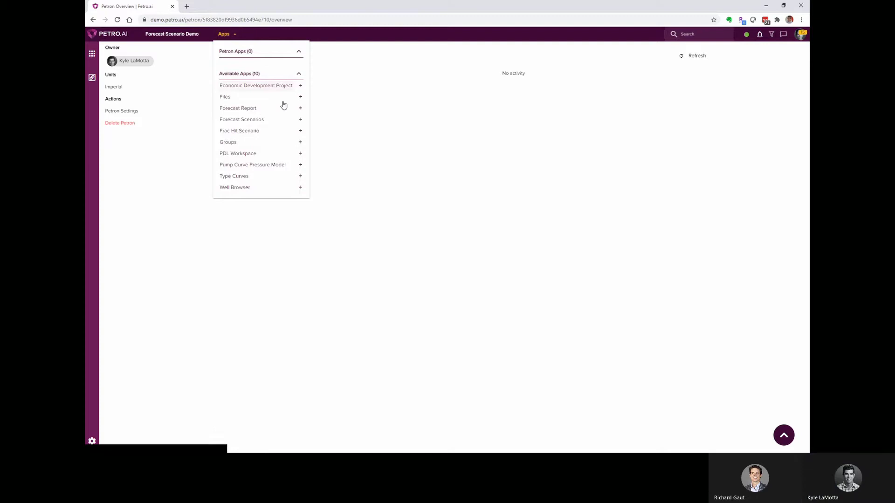
click(300, 176)
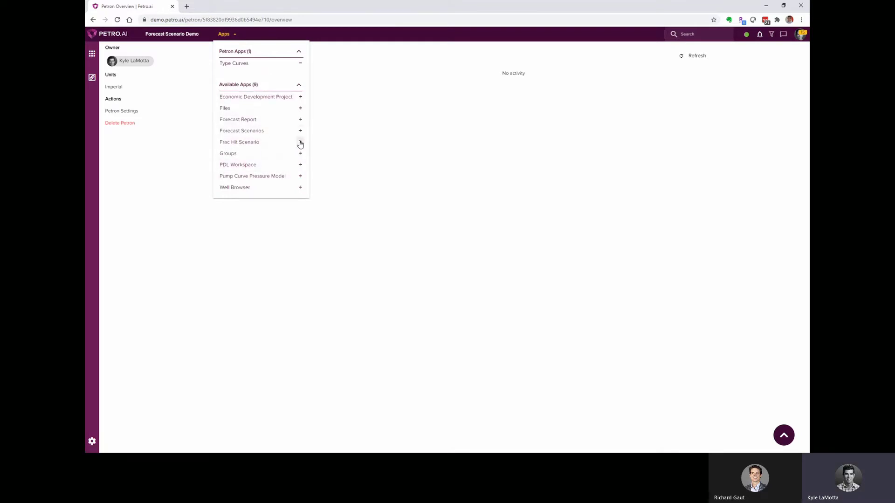
click(300, 143)
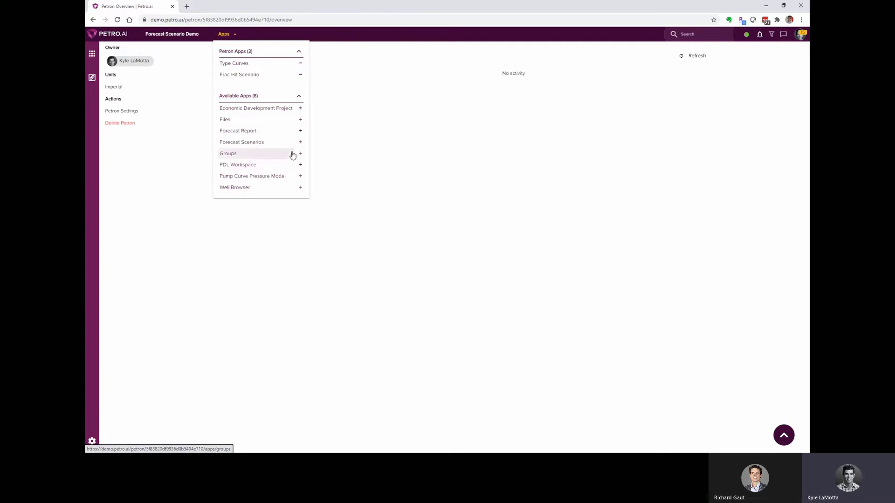
click(300, 154)
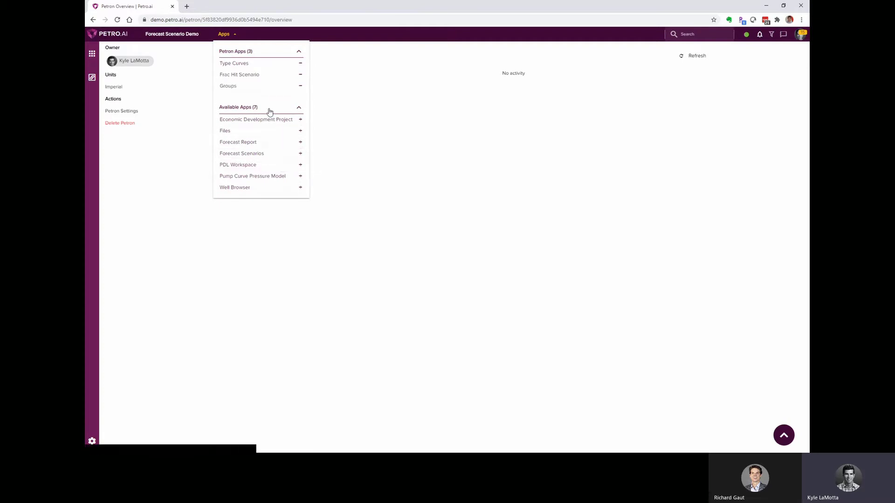
Create a forecast scenario 'Chevron + Noble Reeves' from the Reeves Cty - Noble Wells group.
click(242, 87)
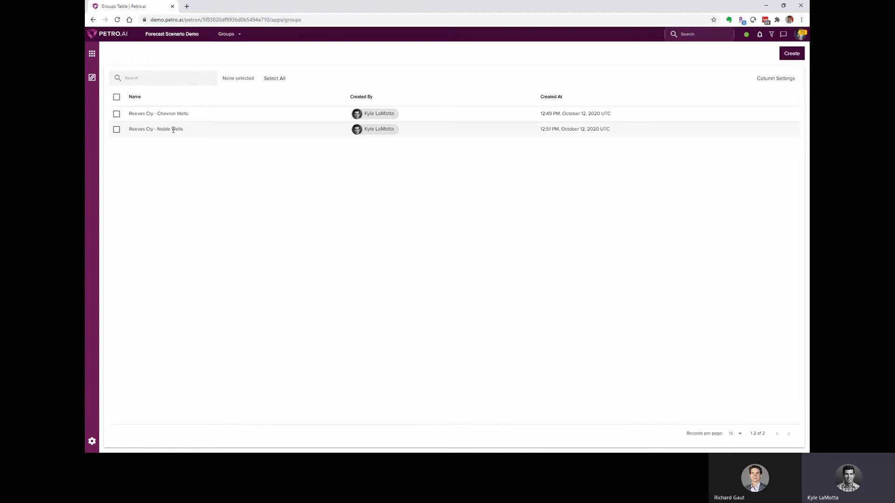
click(117, 129)
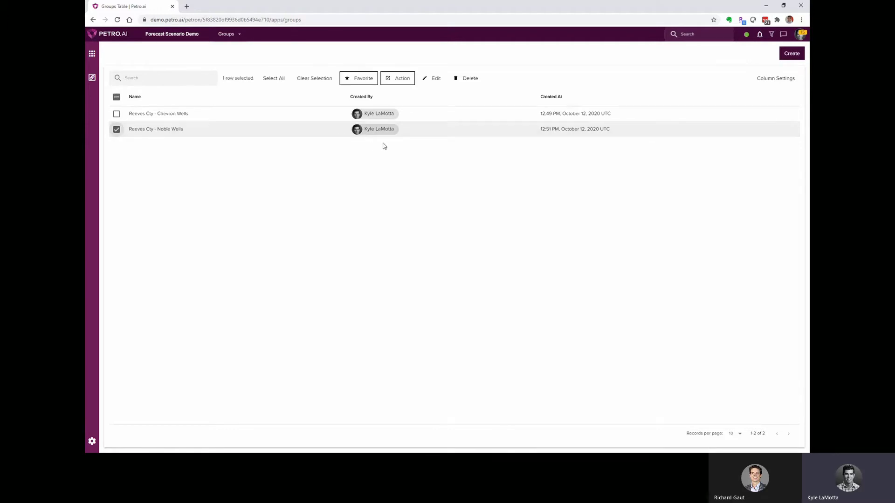
click(407, 80)
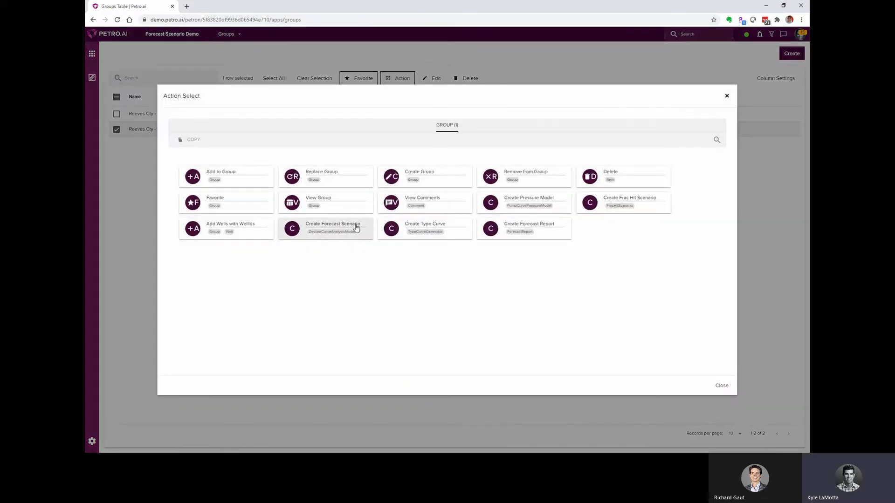
click(357, 228)
click(348, 244)
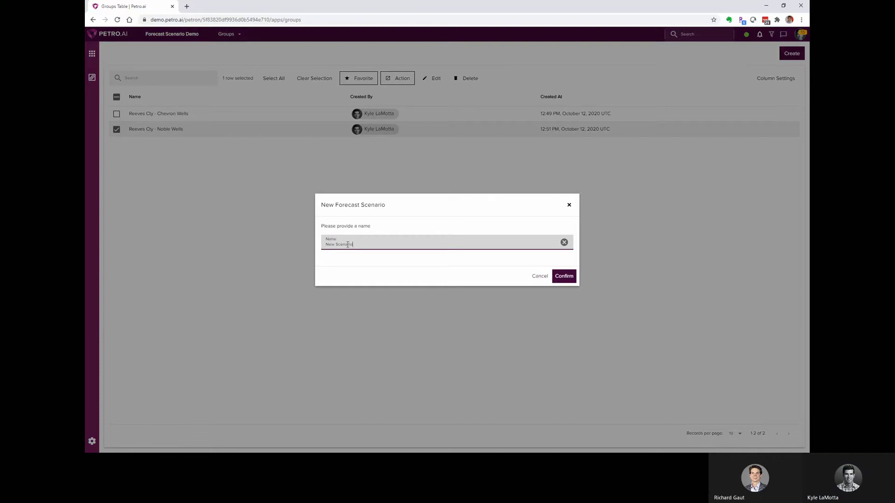
triple_click(347, 244)
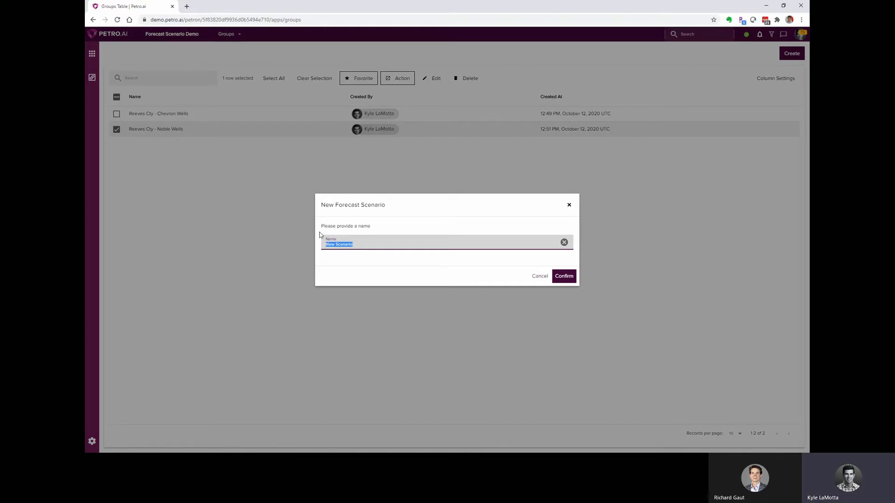
text(Chevron + Noble )
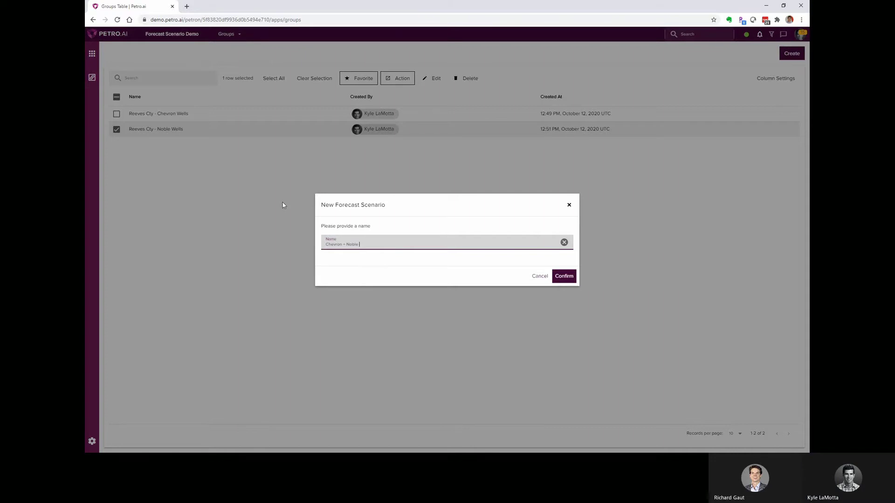
text(Reeves)
click(565, 275)
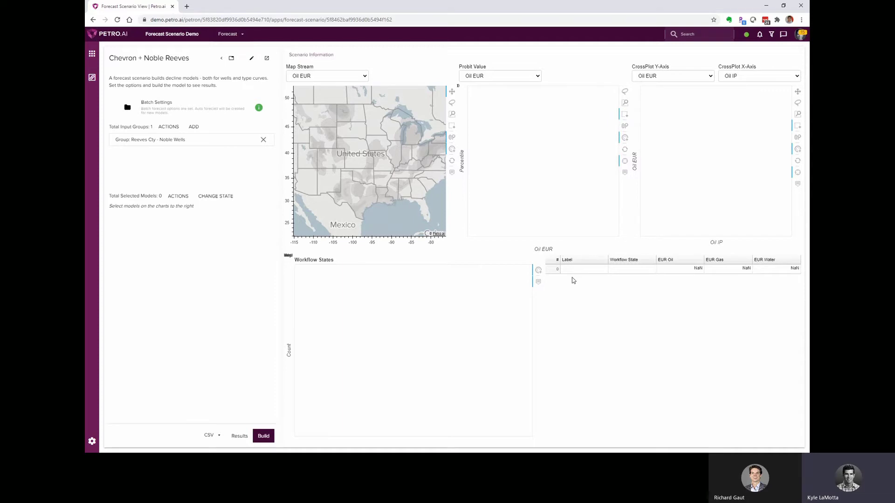
Review the Oil Modified Arps batch settings and apply them with Update.
click(238, 112)
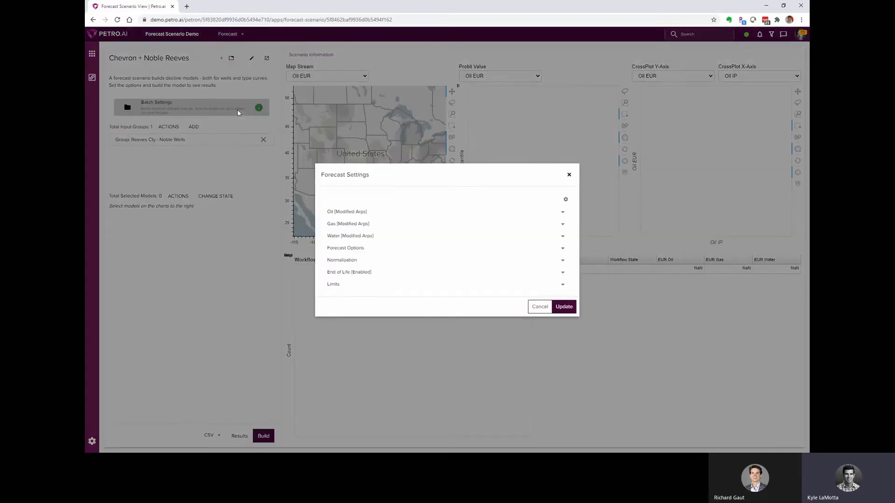
click(408, 213)
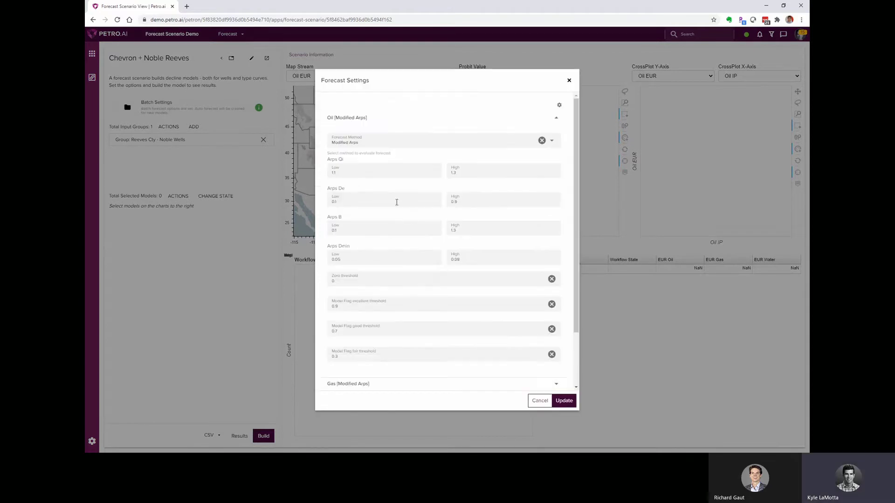
click(357, 142)
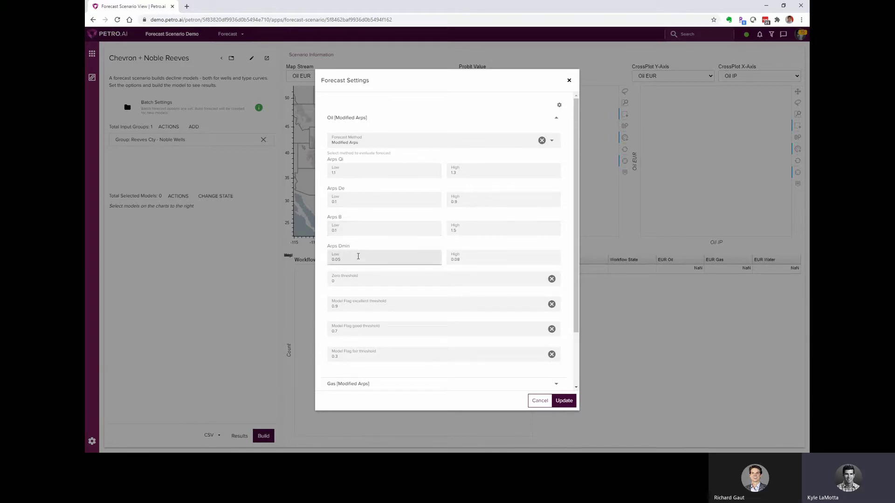
click(362, 118)
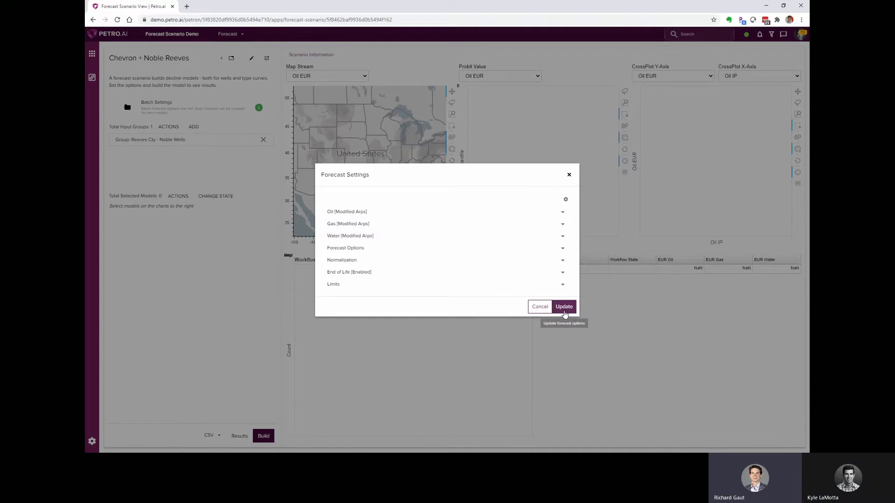
click(564, 307)
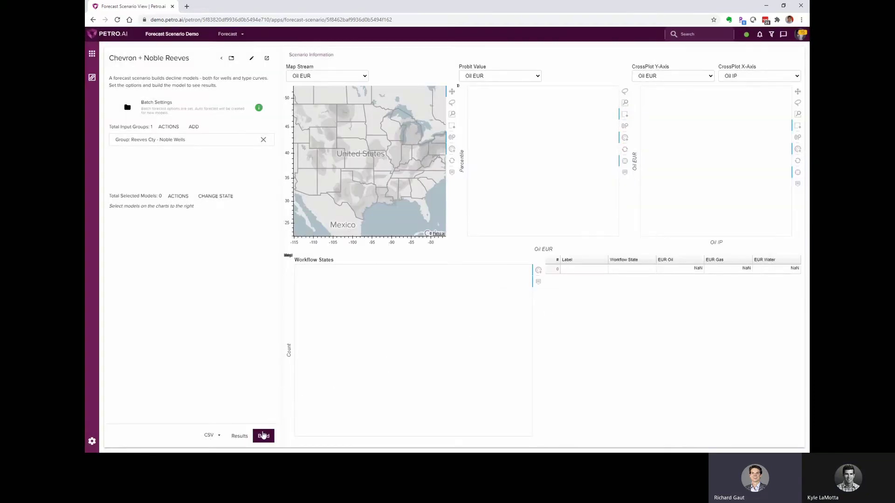
Build the scenario's well models and monitor the running job until about 210 wells are forecast.
click(263, 436)
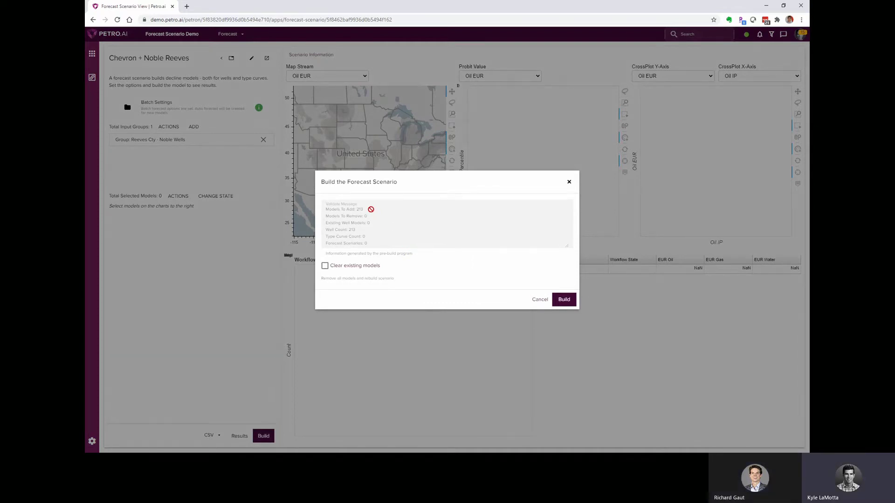
click(564, 299)
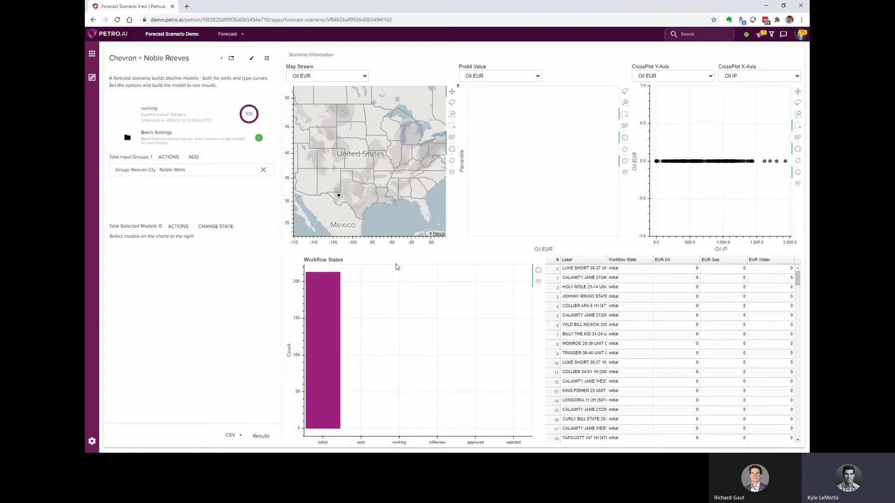
scroll(336, 202, up, 2)
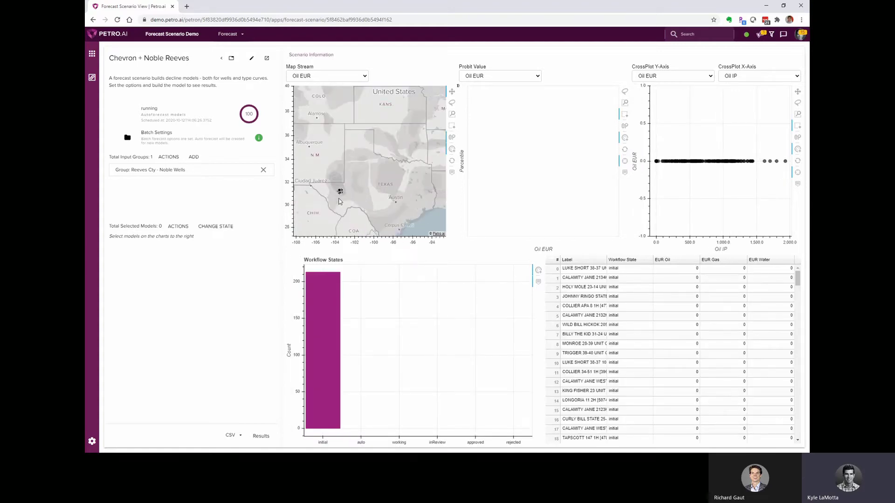
scroll(339, 201, up, 10)
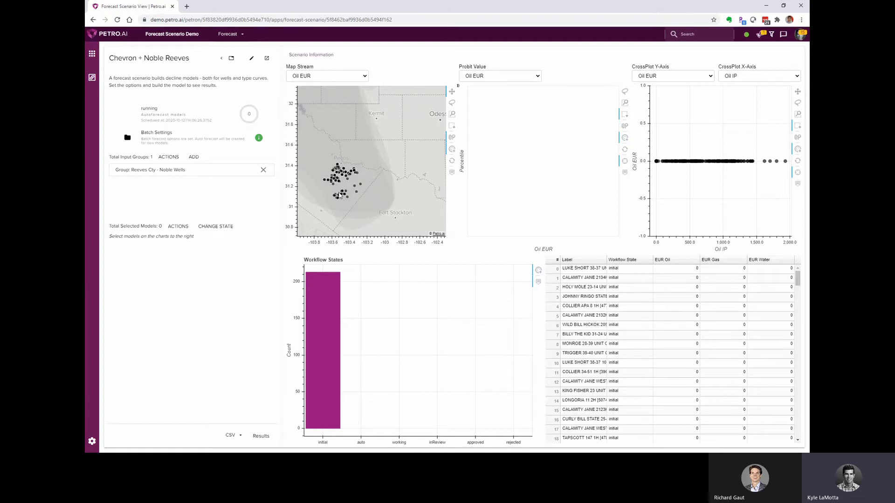
scroll(338, 195, up, 5)
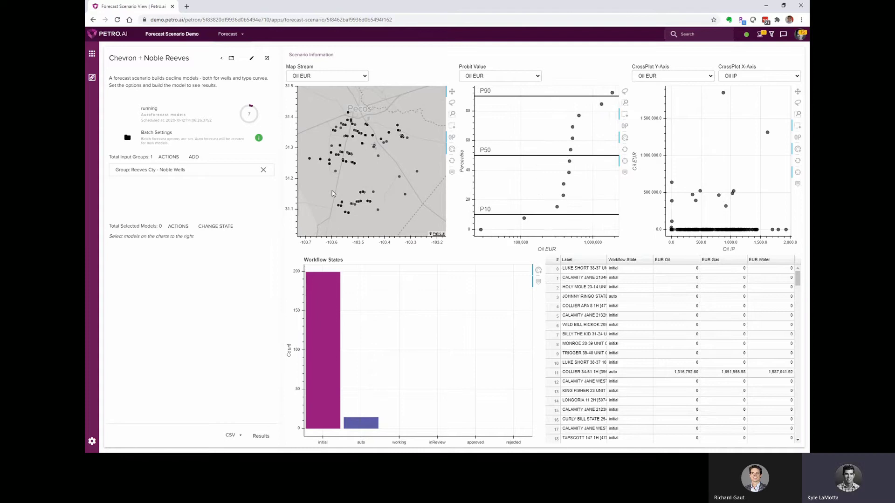
click(502, 78)
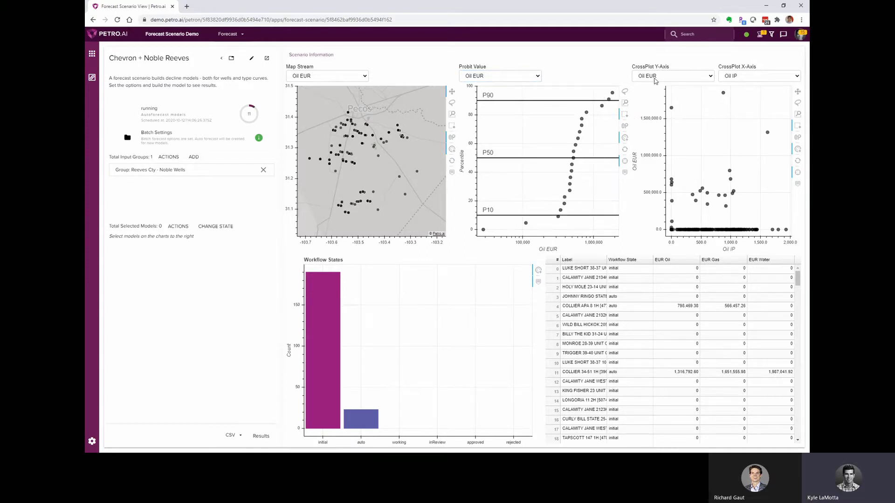
click(655, 78)
click(761, 34)
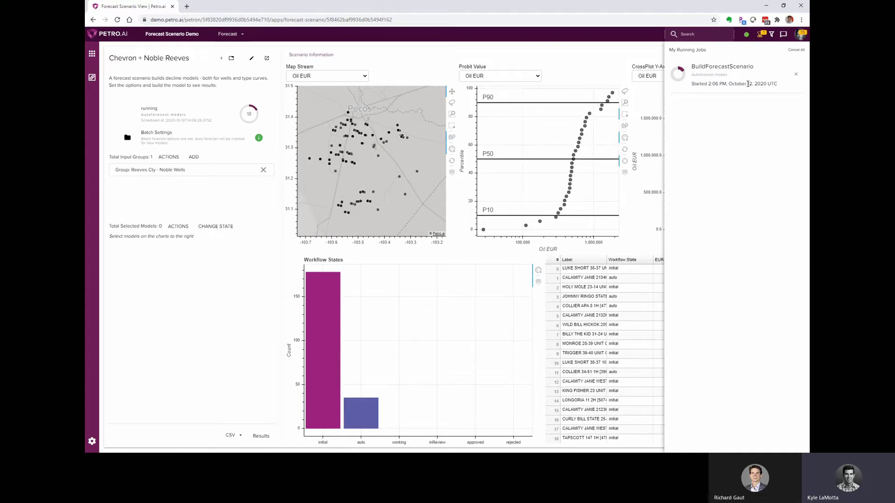
click(644, 99)
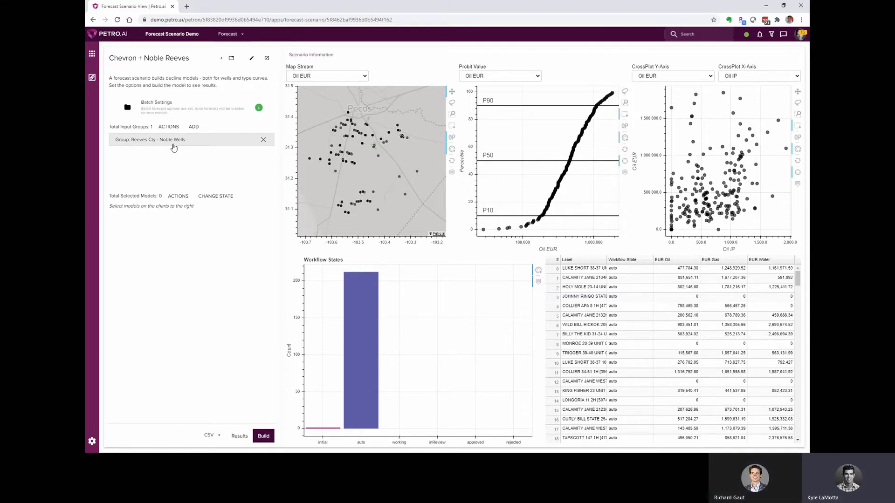
Add the Reeves Cty - Chevron Wells group as a second input and rebuild the scenario.
click(202, 134)
click(475, 182)
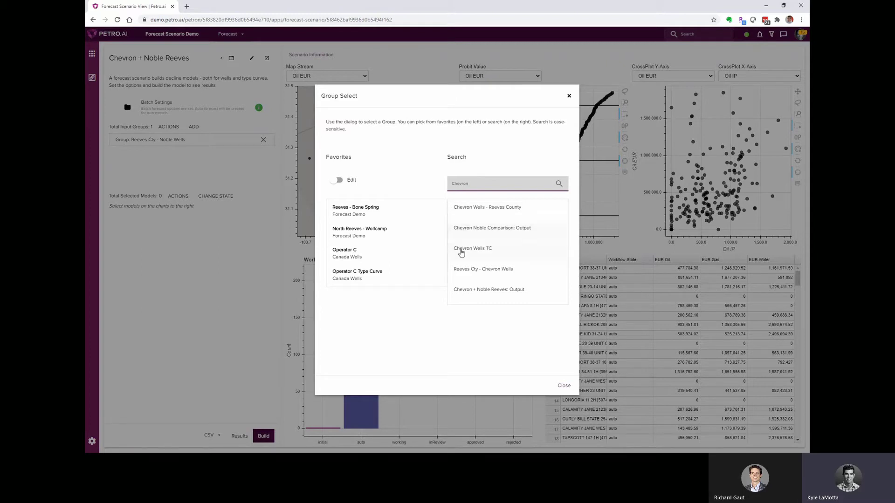
click(464, 269)
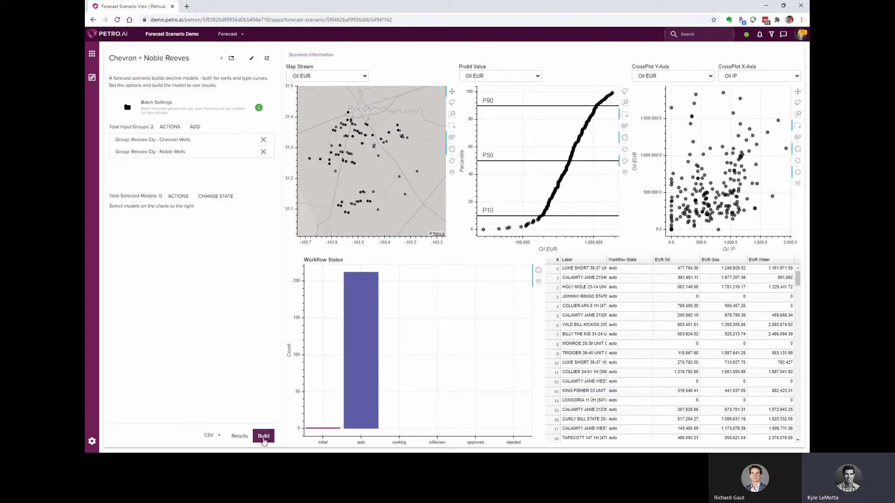
click(265, 438)
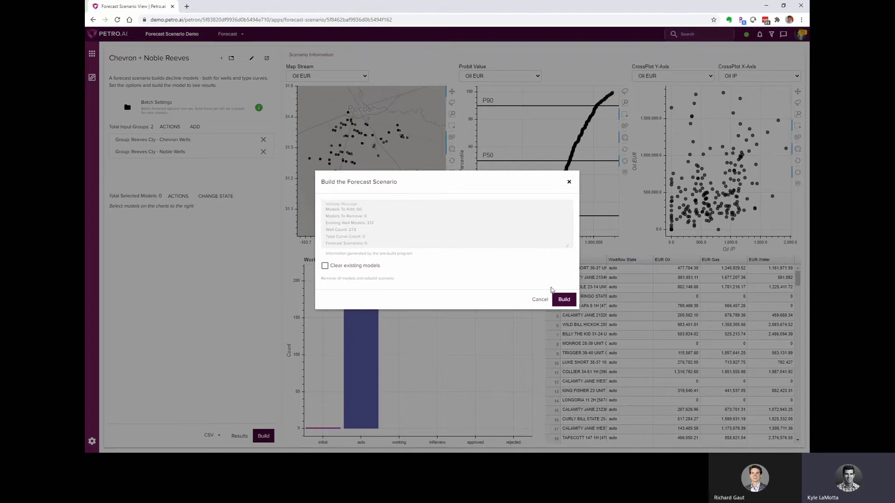
click(561, 299)
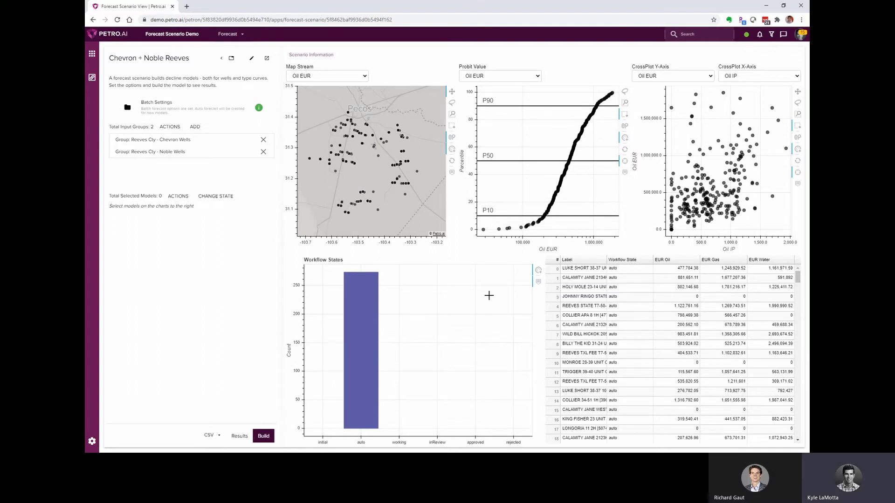
Filter the models by well_operatorName to CHEVRON USA INC.
click(770, 35)
click(743, 69)
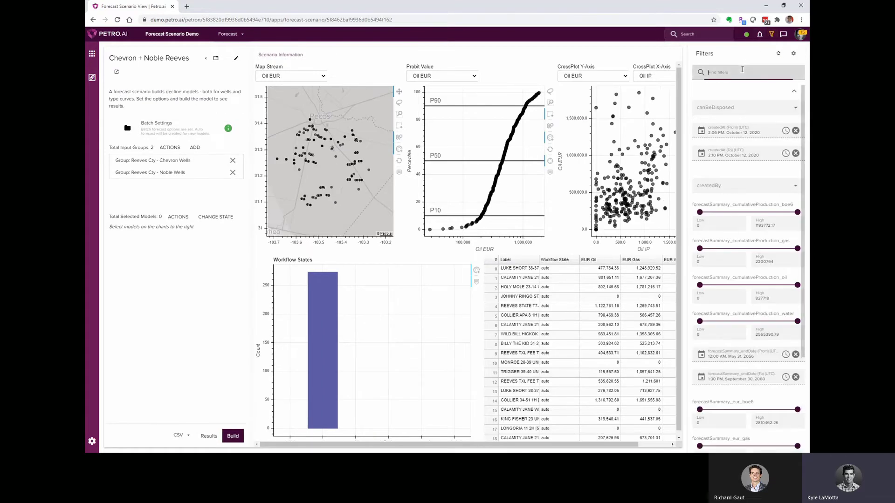
text(ape)
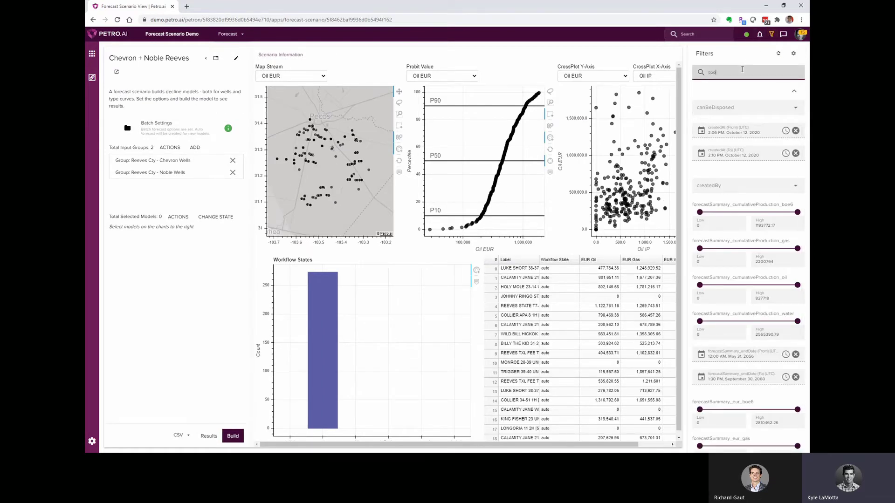
text(r)
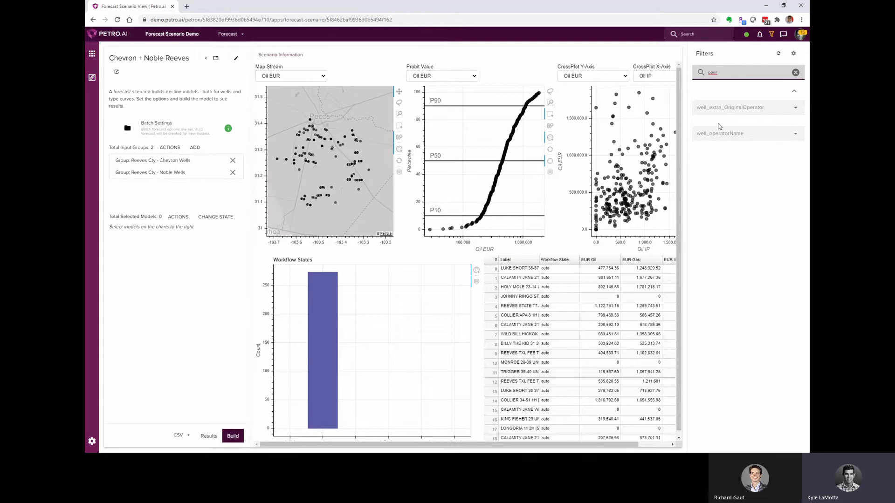
click(729, 135)
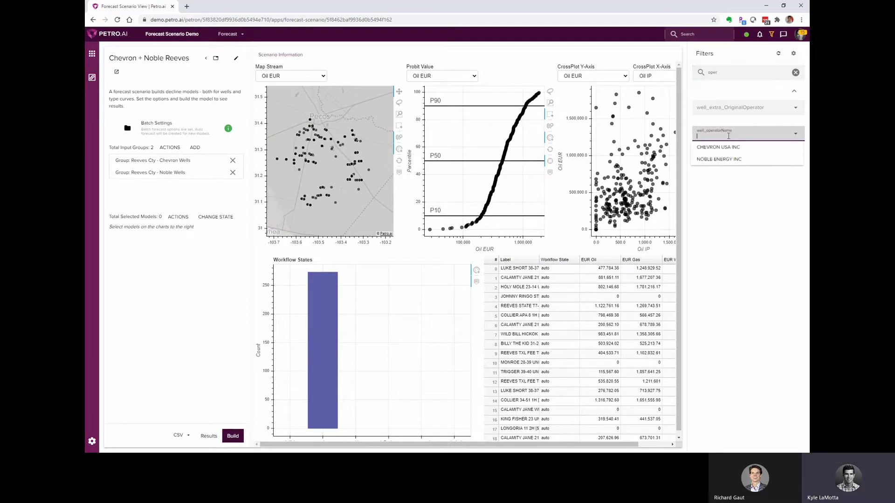
click(779, 148)
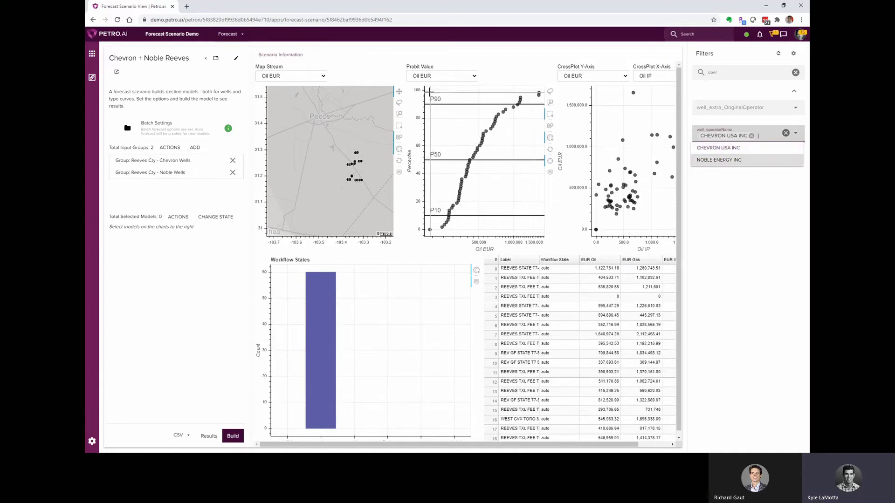
Box-select the 58 Chevron models on the probit chart, then reset all filters.
drag(429, 92, 567, 236)
scroll(347, 166, up, 3)
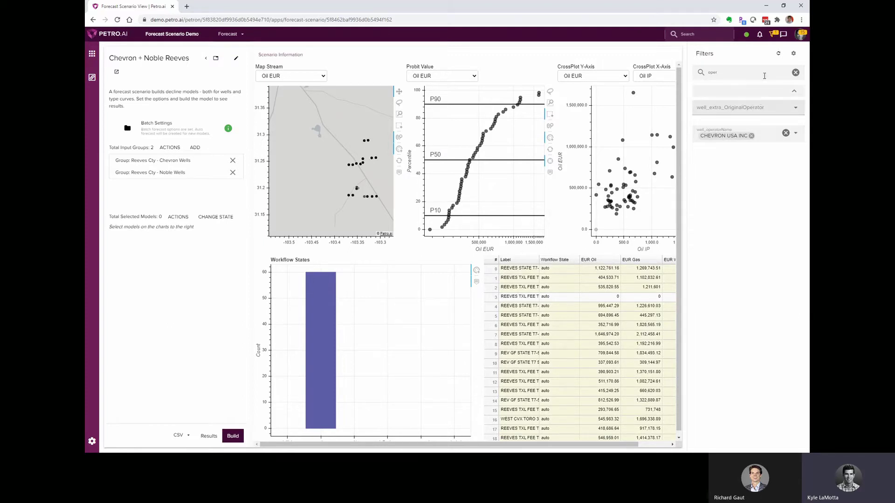
click(777, 56)
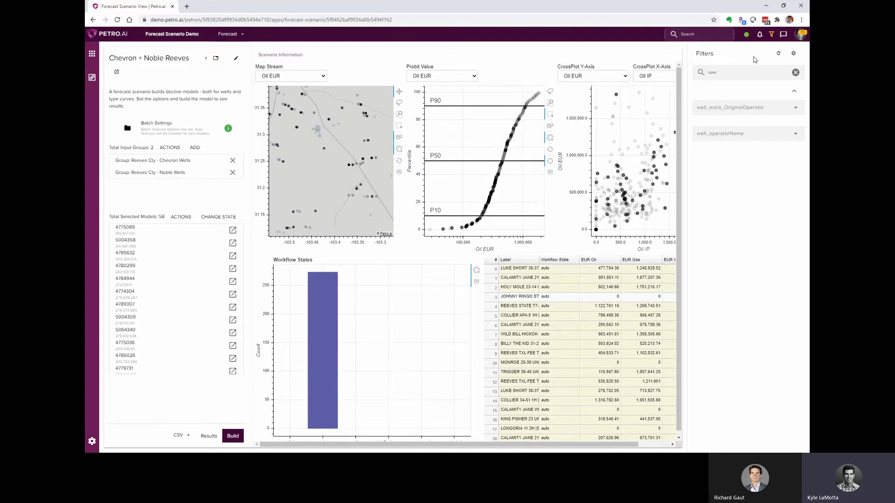
Hide the Filters panel so the Oil EUR charts show all models with 58 selected.
click(772, 35)
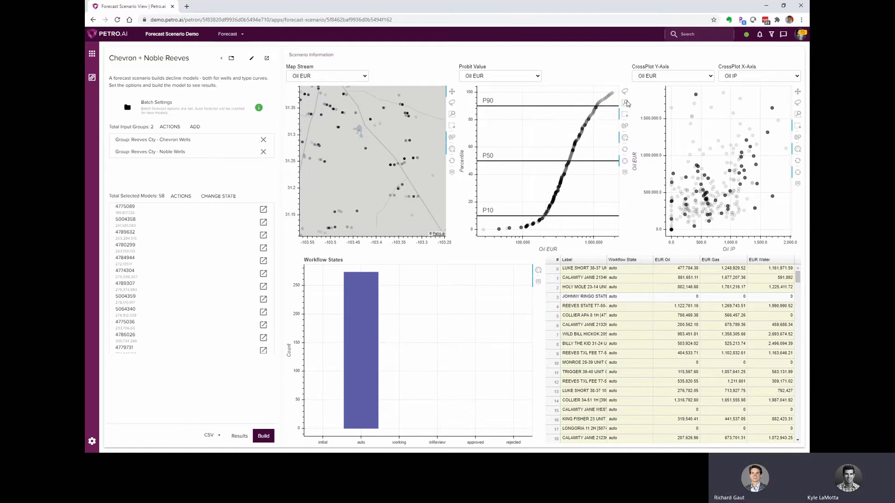
Set the cross-plot X-axis to Lateral Length and open actions for the Reeves Cty - Chevron Wells group.
click(749, 82)
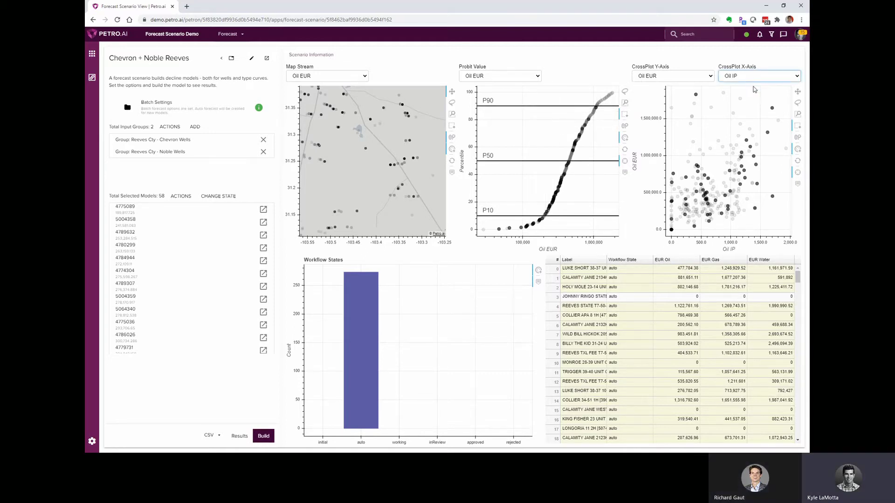
click(792, 171)
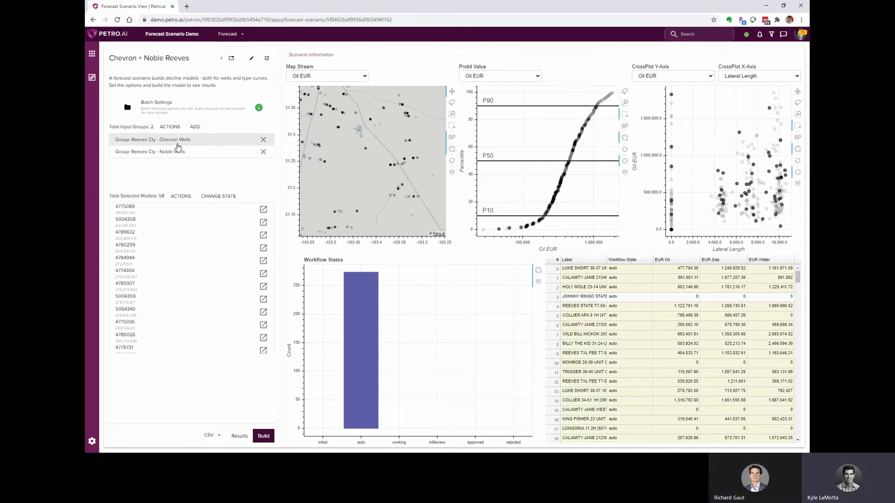
click(206, 144)
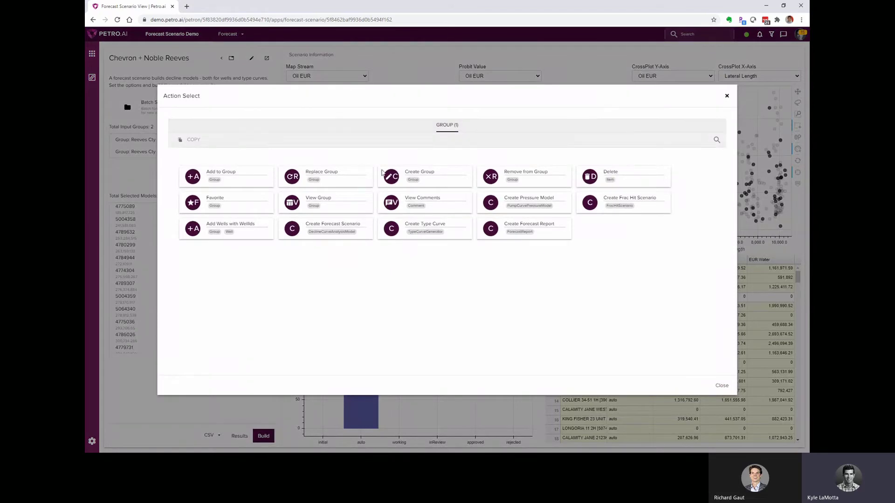
Create a type curve named 'Chevron Wells TC' from the Chevron Wells group.
click(391, 230)
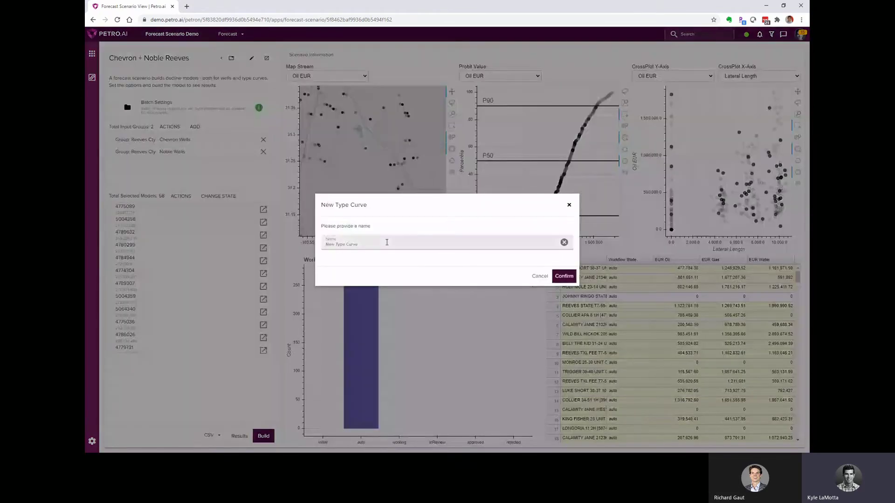
text(Chevr)
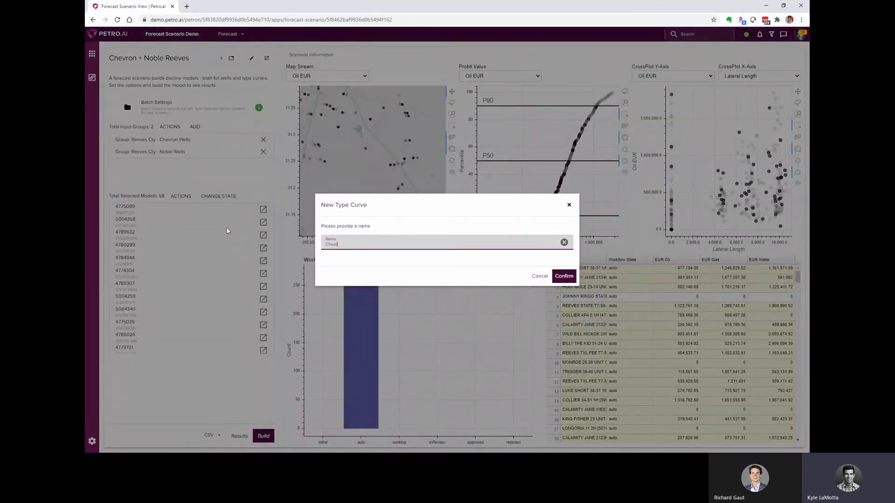
text(on Wells TC)
click(558, 278)
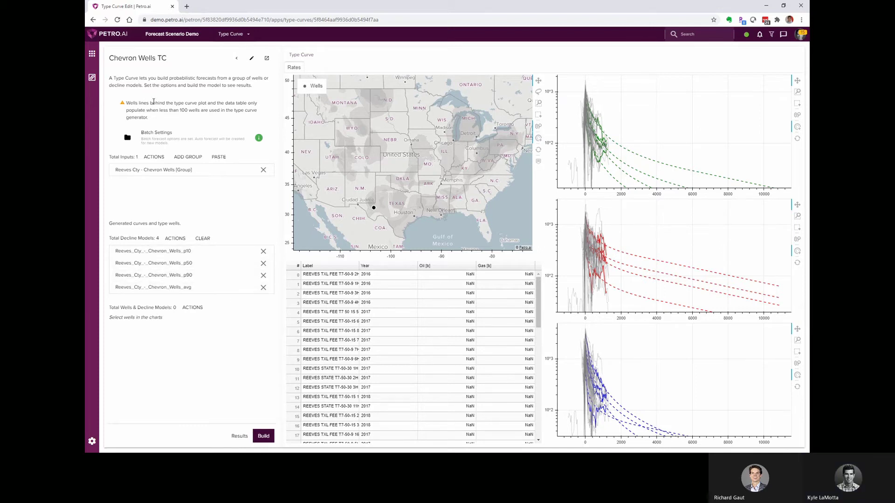
Duplicate the type curve browser tab and return the new tab to the forecast scenario.
right_click(131, 10)
click(154, 55)
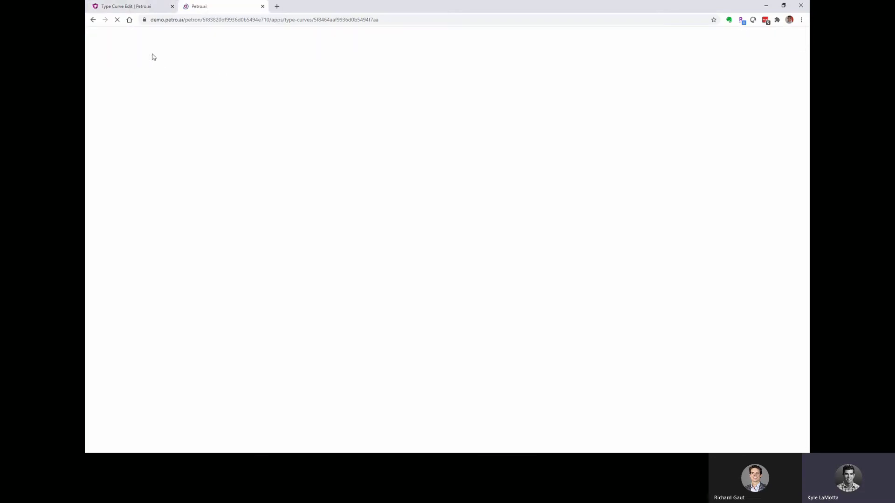
click(93, 20)
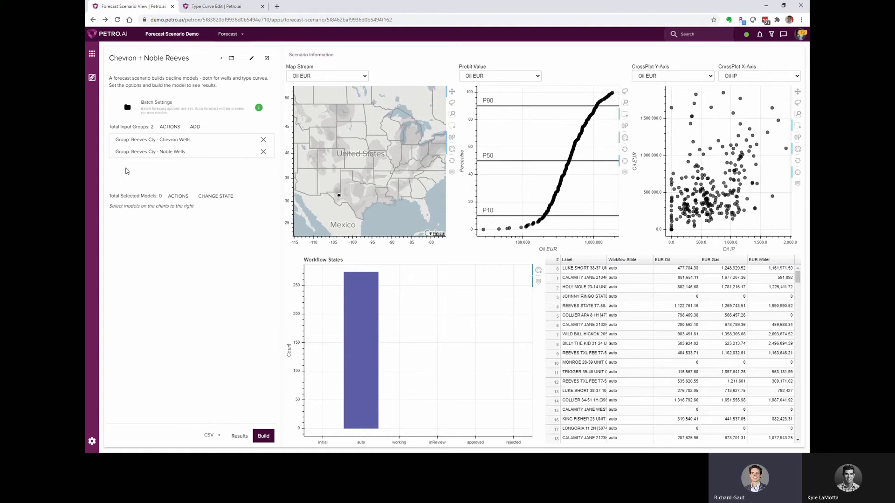
Create a type curve named 'Noble Wells' from the Reeves Cty - Noble Wells group.
click(151, 154)
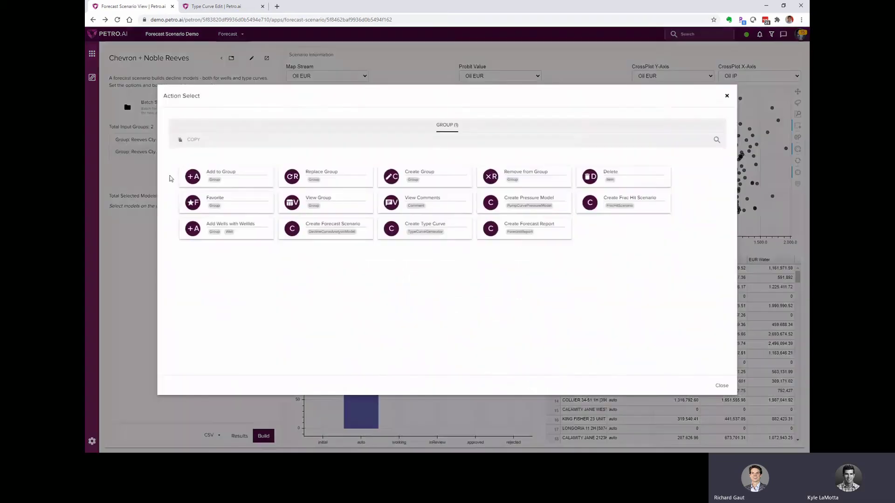
click(391, 227)
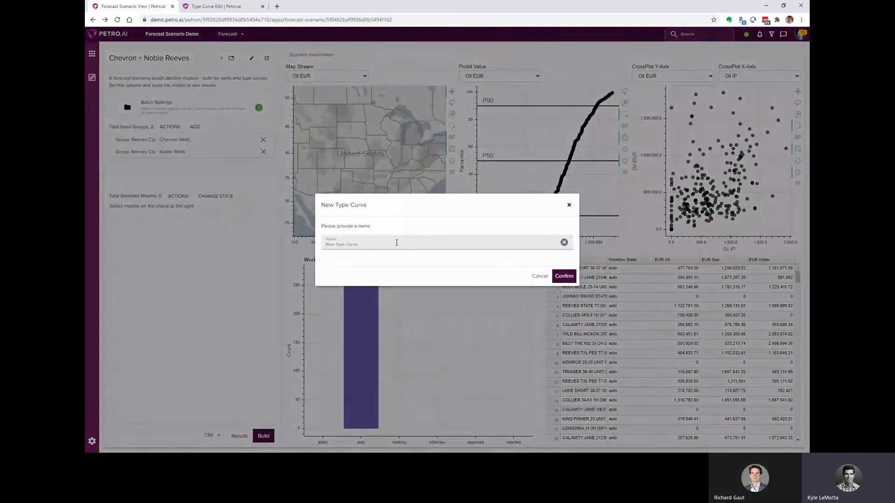
text(Noble Wells TC)
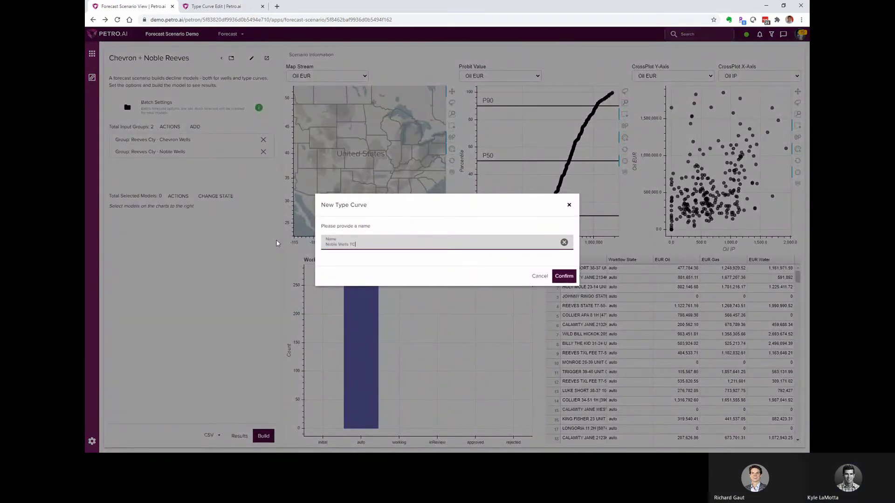
key(Return)
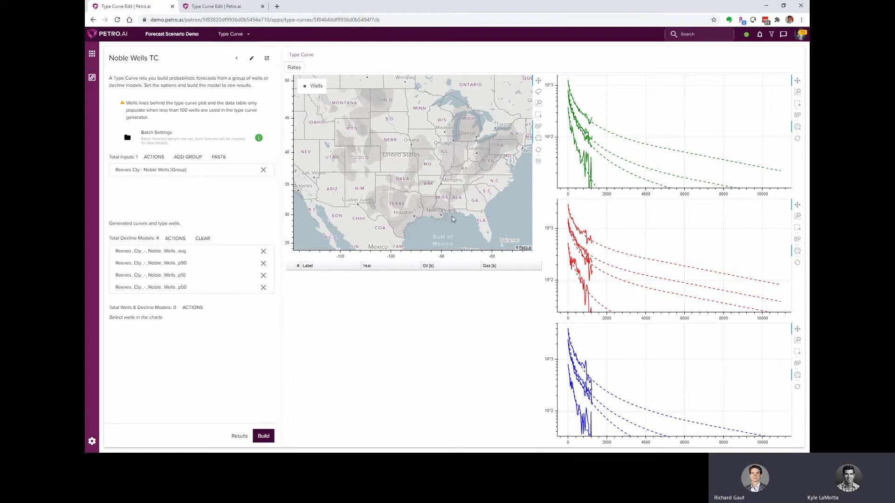
Zoom the Noble rate chart into early production, delete its p50 model, and return to Chevron Wells TC.
click(797, 92)
drag(620, 170, 559, 74)
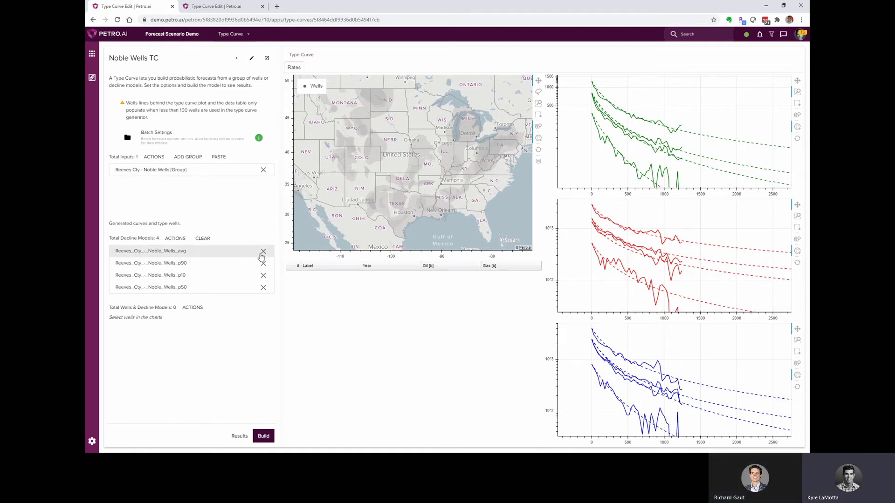
click(264, 287)
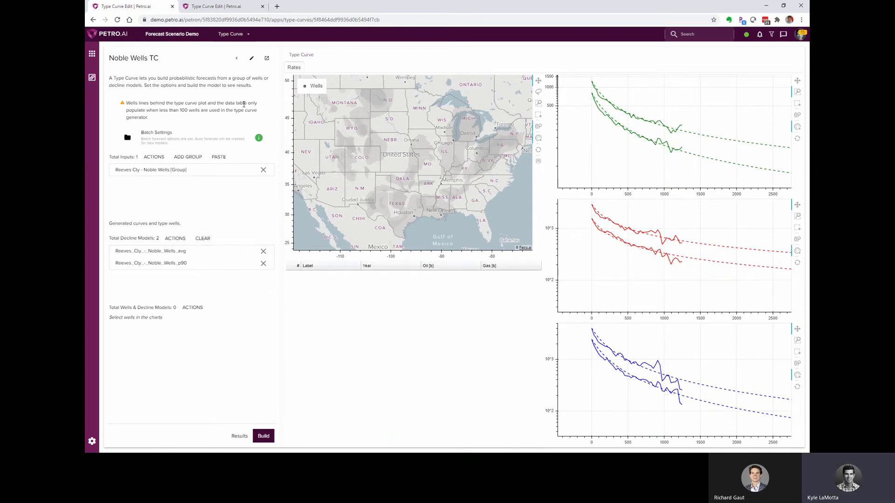
click(232, 7)
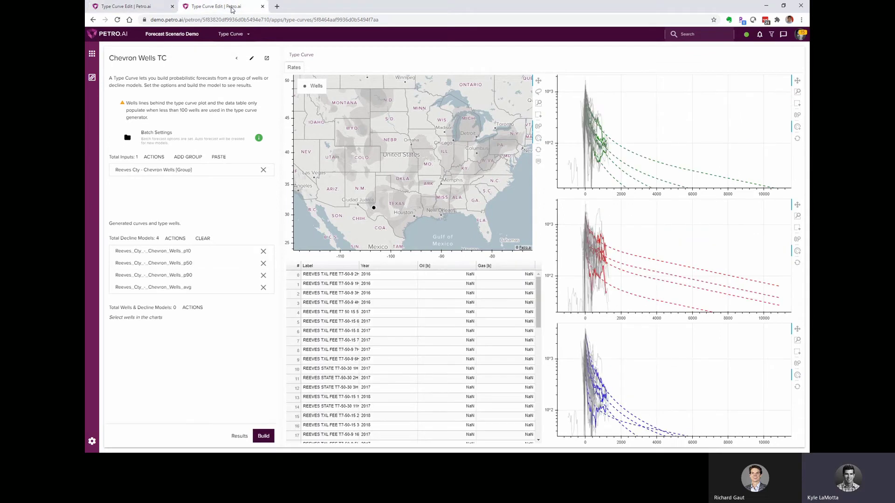
Delete the Chevron Wells TC p50 and p10 decline models and zoom its charts into early production.
click(263, 265)
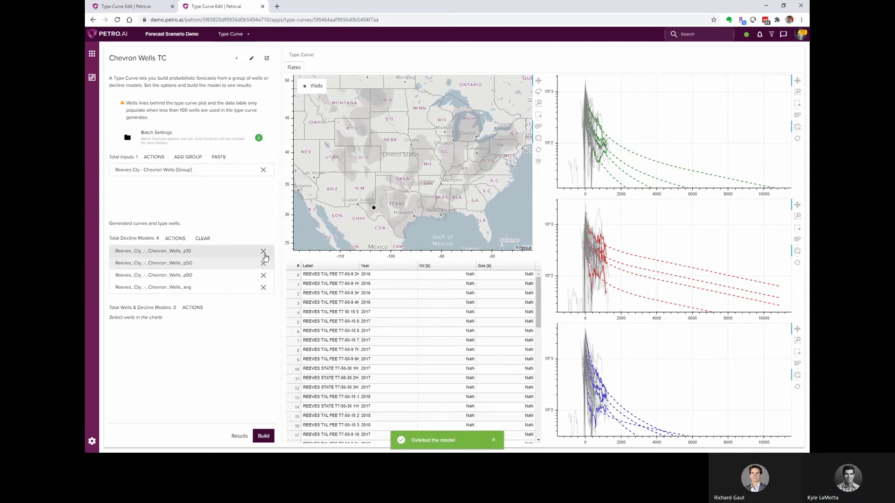
click(264, 262)
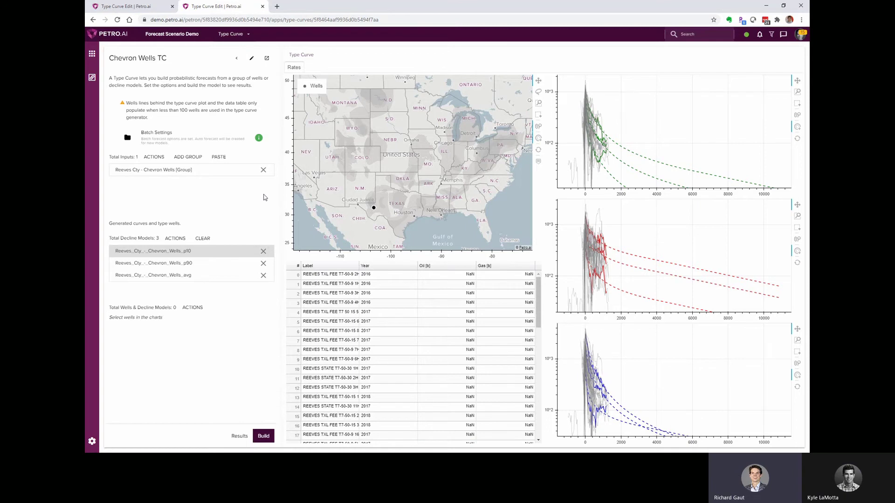
click(797, 92)
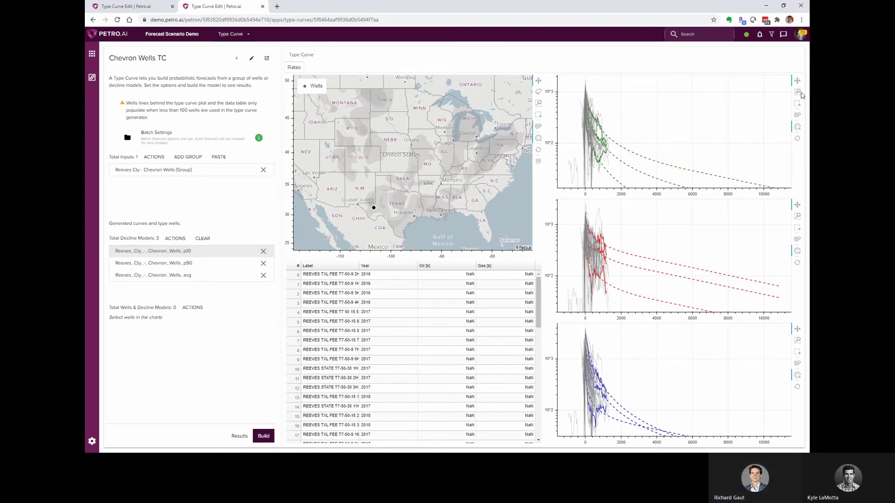
drag(581, 86, 620, 187)
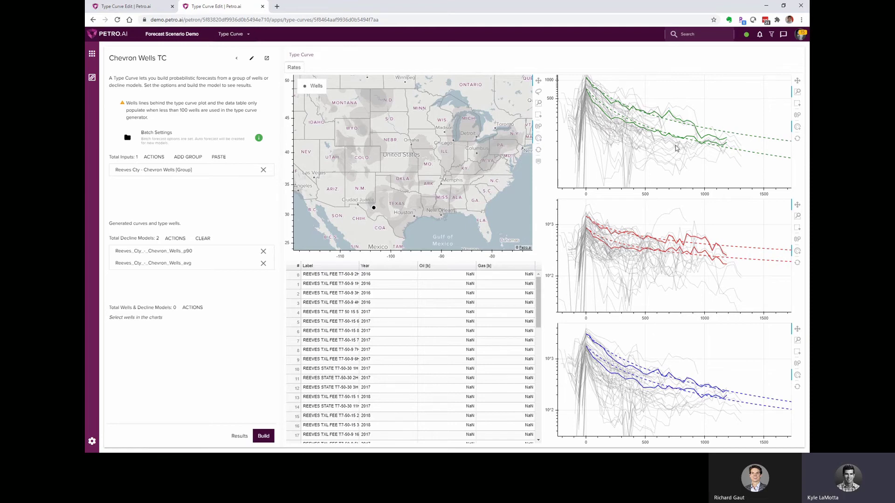
click(227, 260)
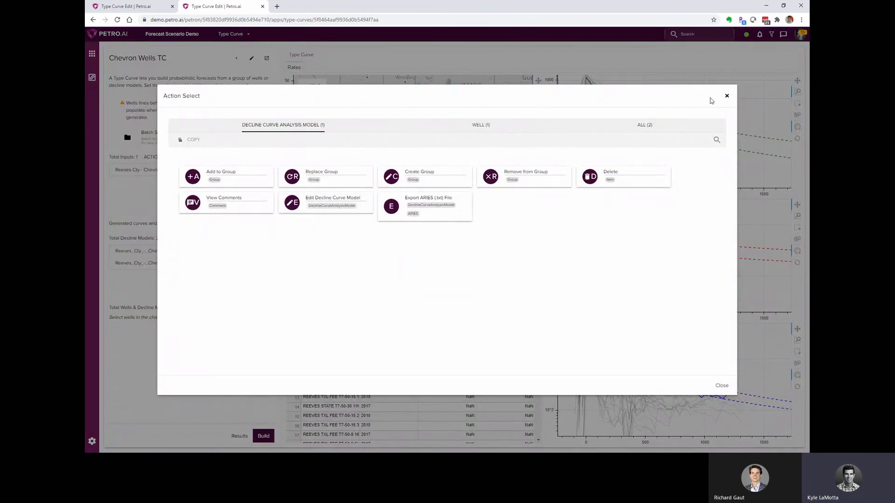
click(726, 97)
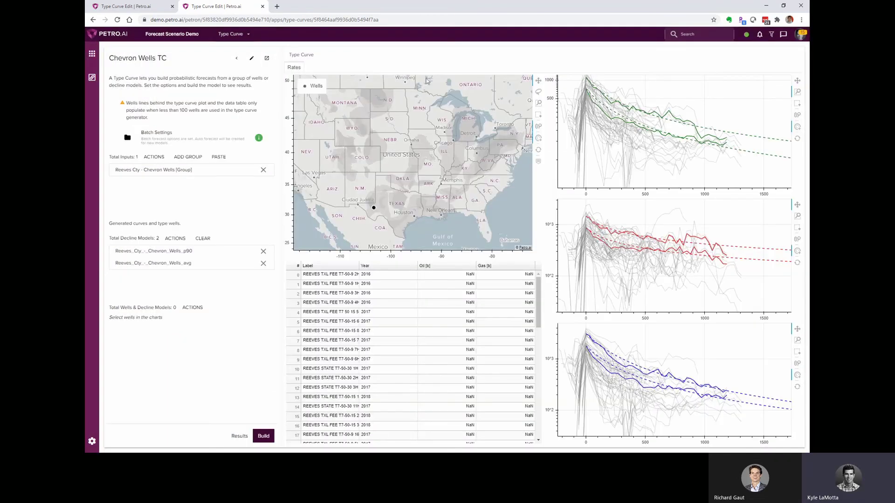
Return to the Chevron + Noble Reeves scenario and add Chevron Wells TC as an input group.
click(110, 9)
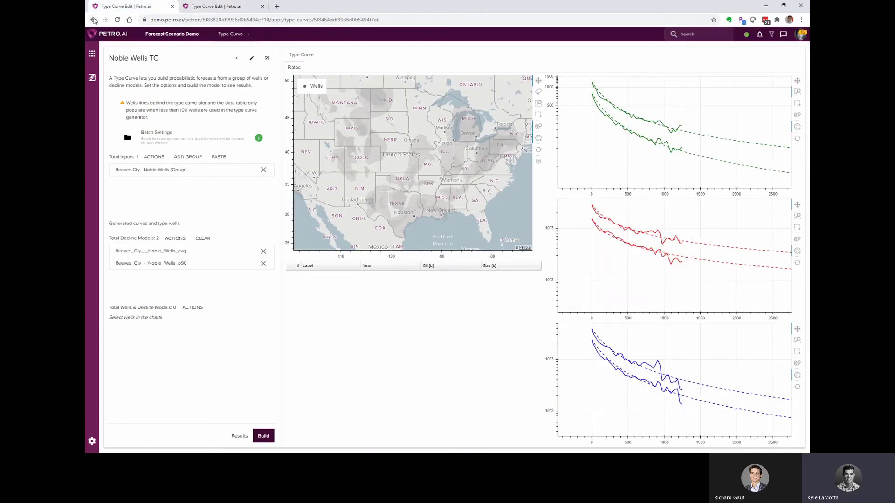
click(94, 20)
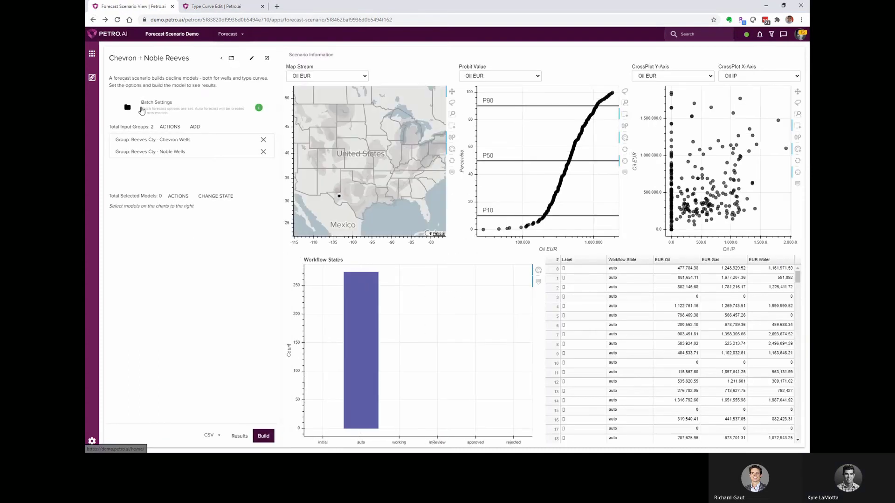
click(195, 126)
click(536, 187)
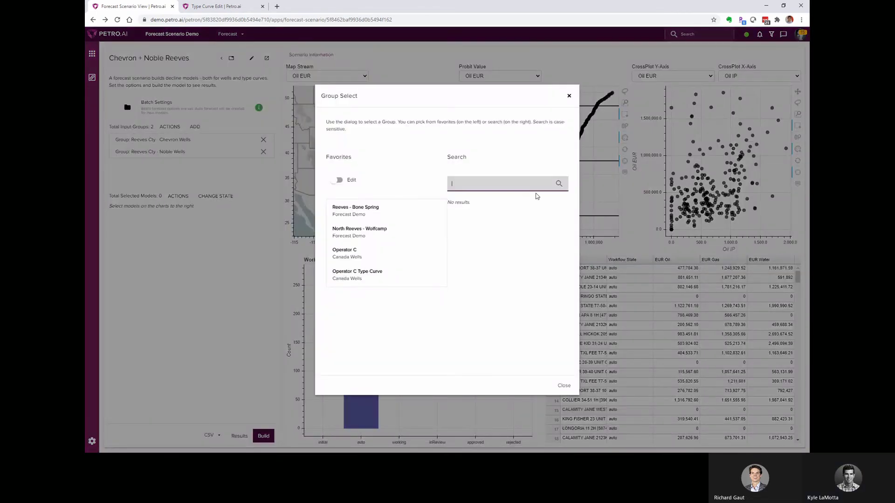
text(c)
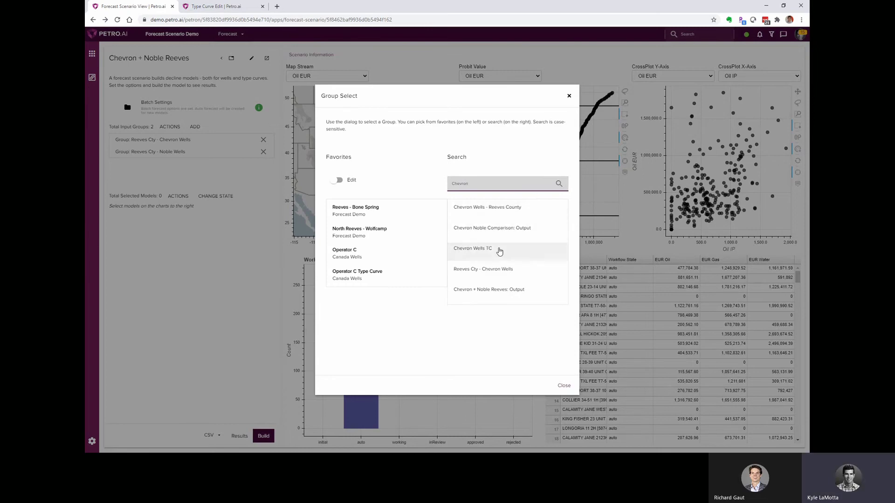
click(499, 251)
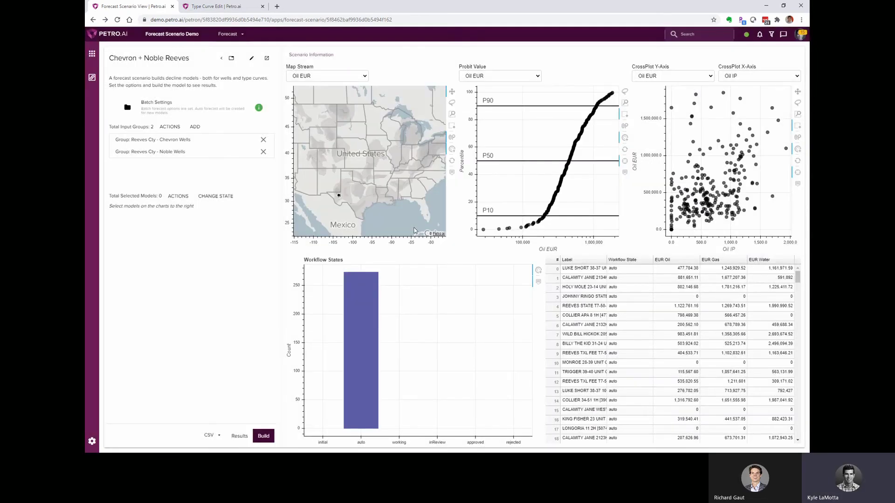
Add Noble Wells TC as another input group and start building the scenario.
click(195, 127)
click(467, 183)
text(N)
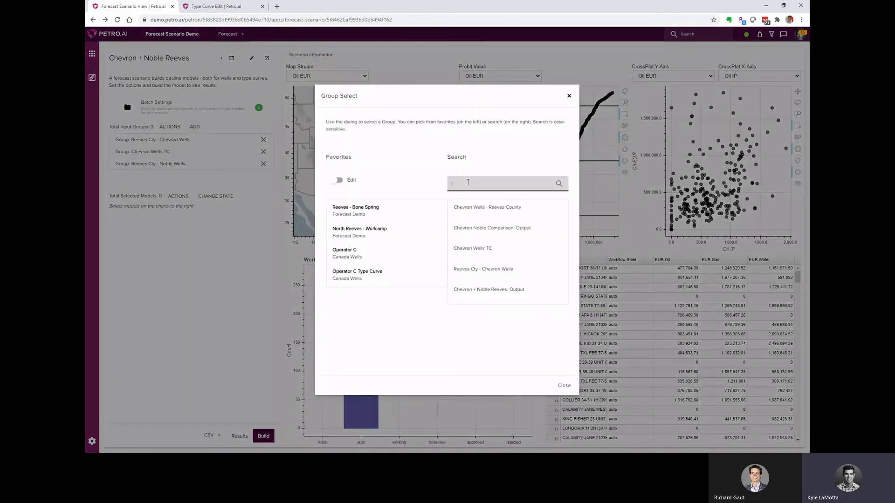
text(oble Wel)
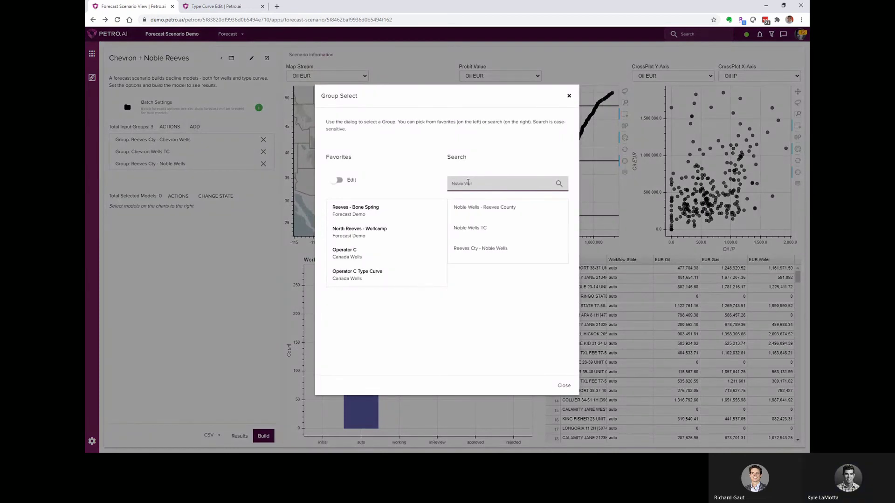
click(532, 226)
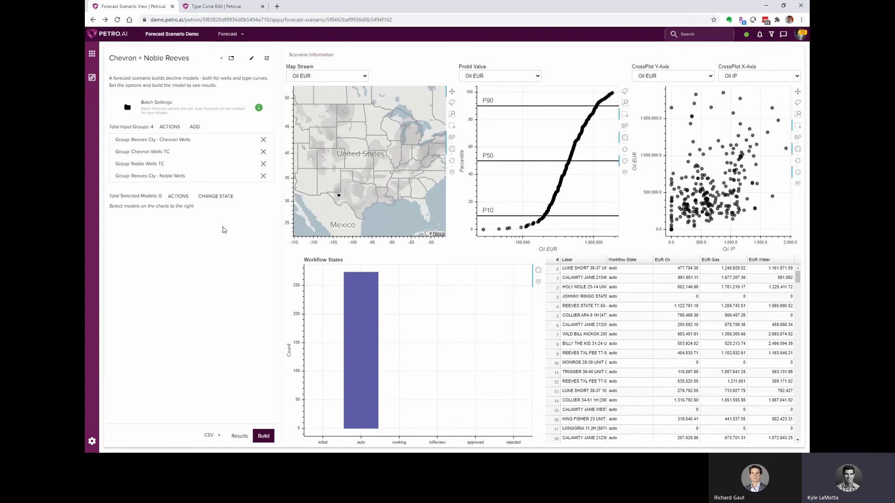
click(270, 437)
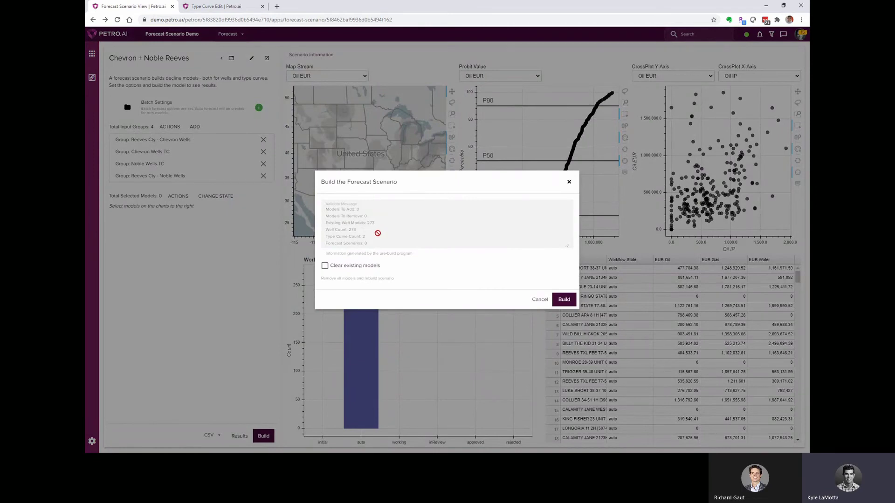
Confirm the build, box-select the 18 wells near P50 oil EUR, and list their actions.
click(563, 299)
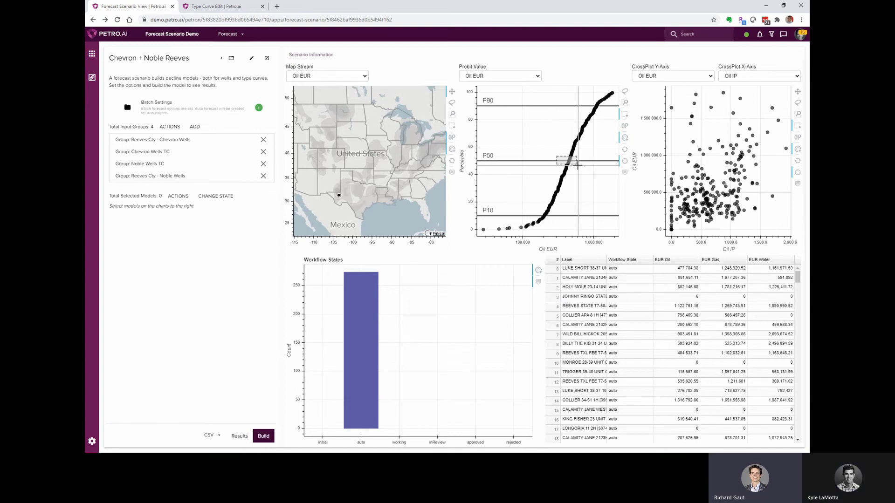
drag(556, 155, 572, 166)
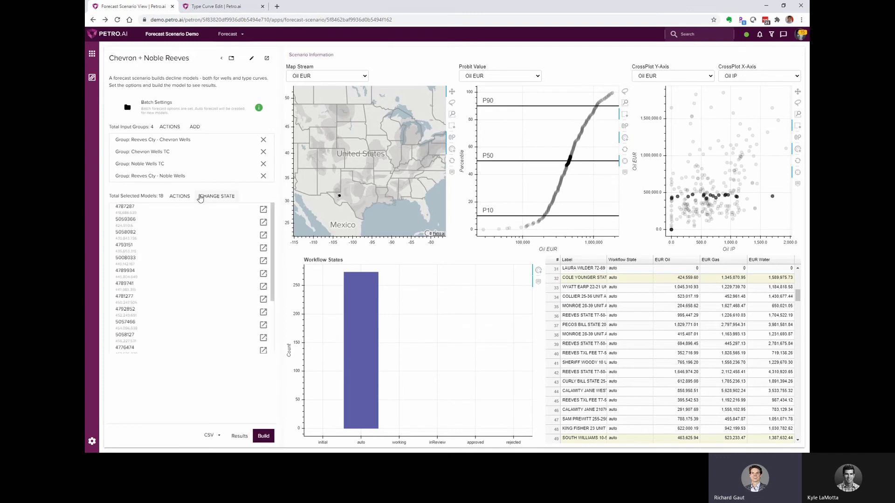
click(181, 196)
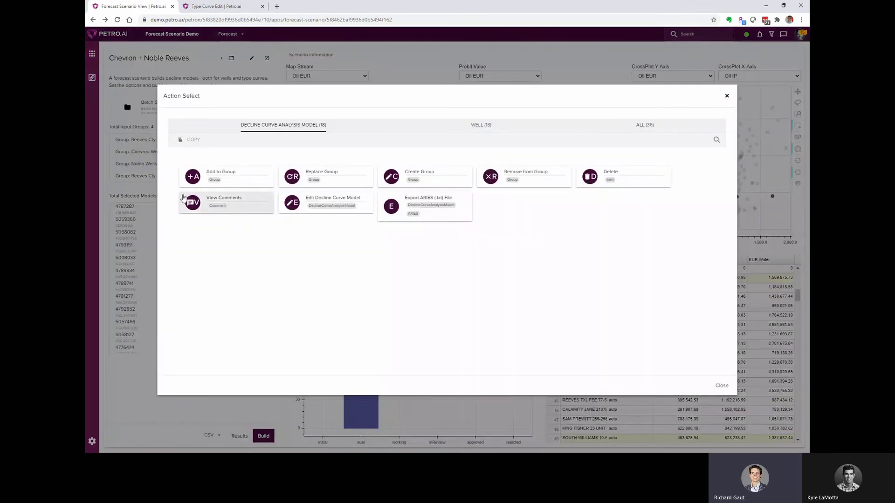
Open the 18 selected models in the Single Well Forecast editor and zoom the charts to 2016–2021.
click(316, 212)
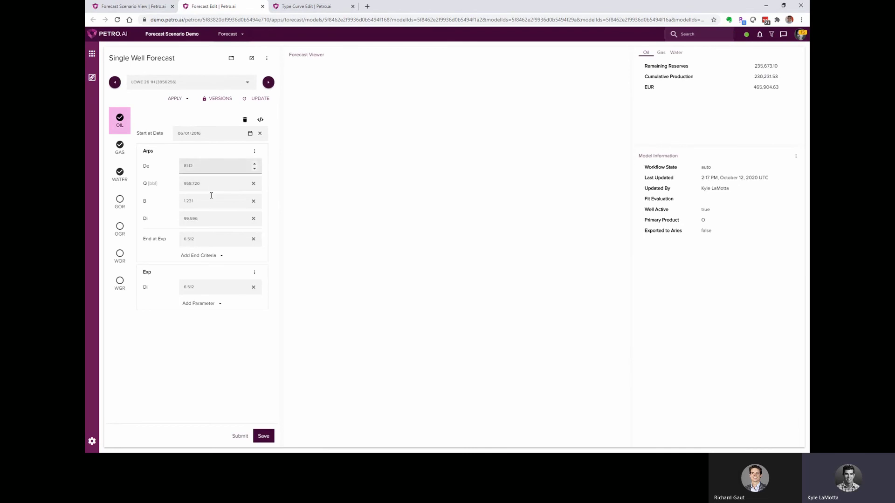
click(217, 217)
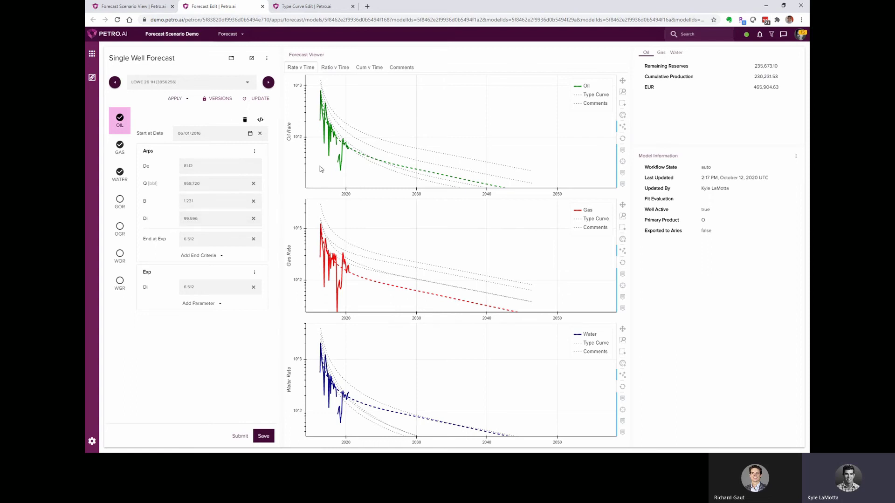
mouse_move(336, 116)
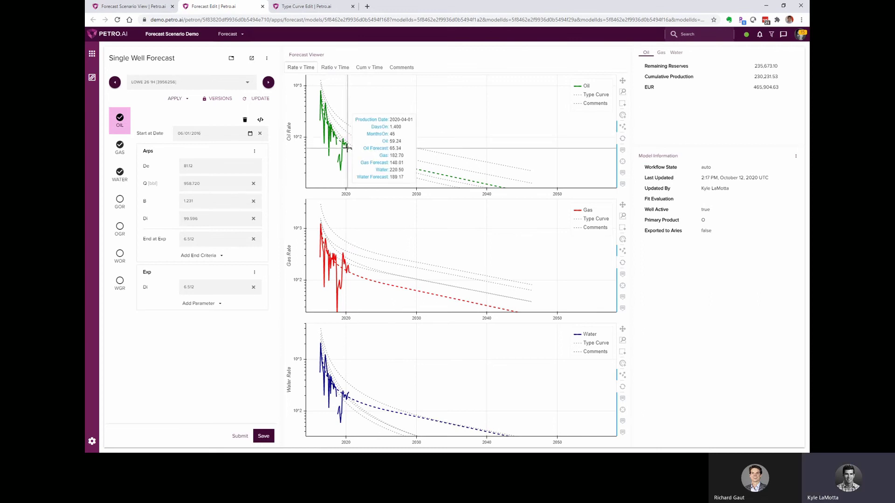
mouse_move(365, 158)
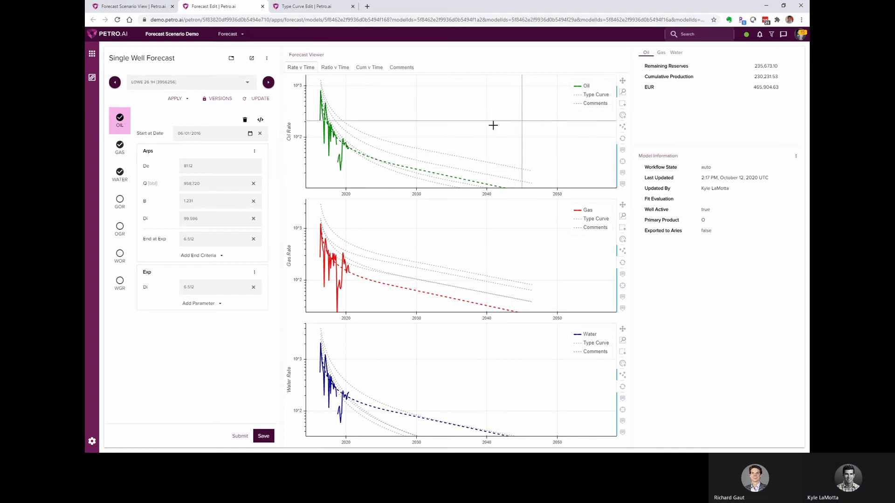
drag(361, 181, 310, 113)
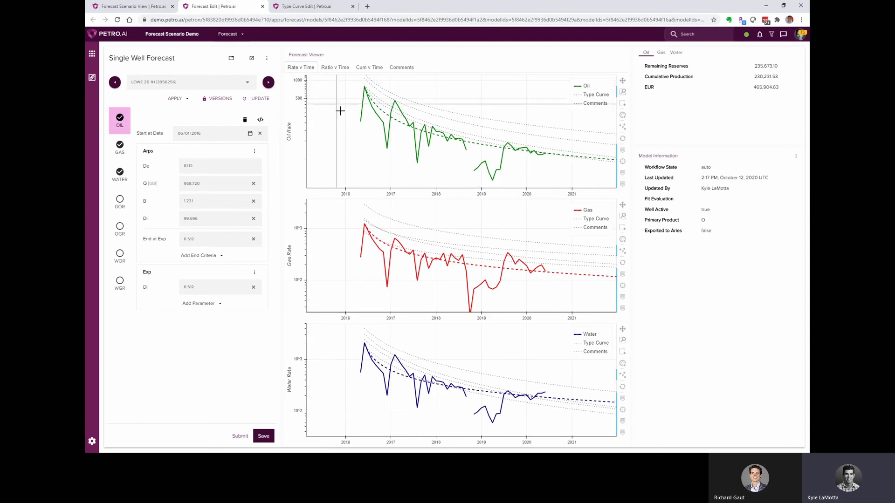
Pan the charts to 2017–2023 and refit the oil Arps forecast with a b-factor of 1.797.
click(622, 81)
drag(548, 122, 509, 126)
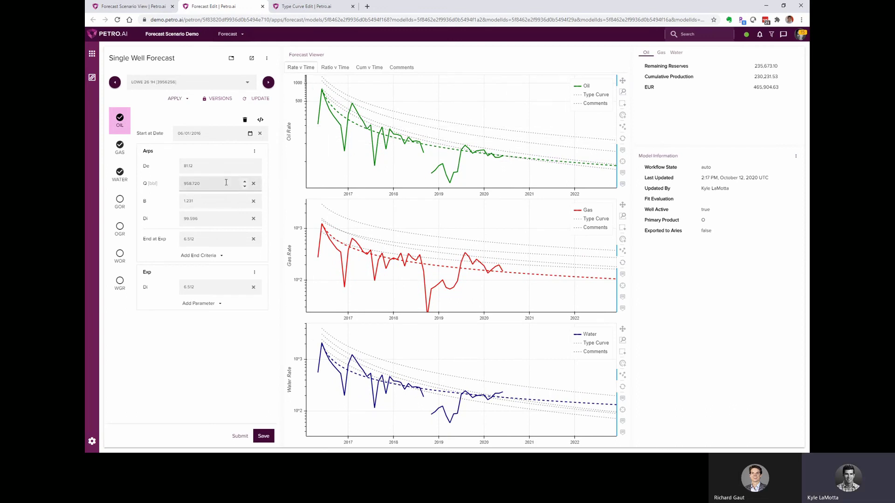
click(203, 203)
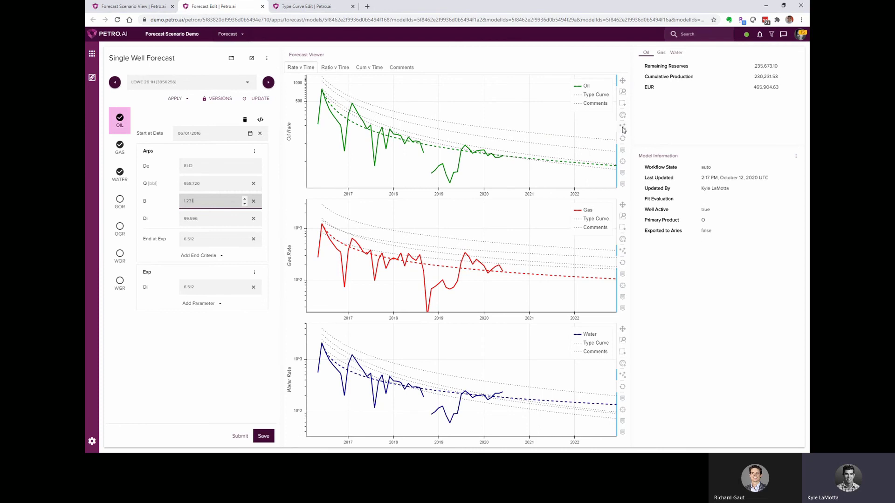
click(437, 112)
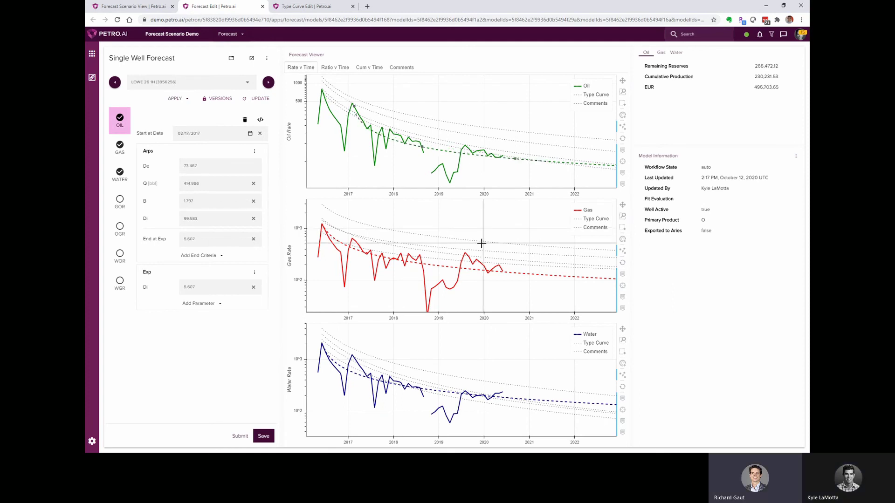
mouse_move(483, 266)
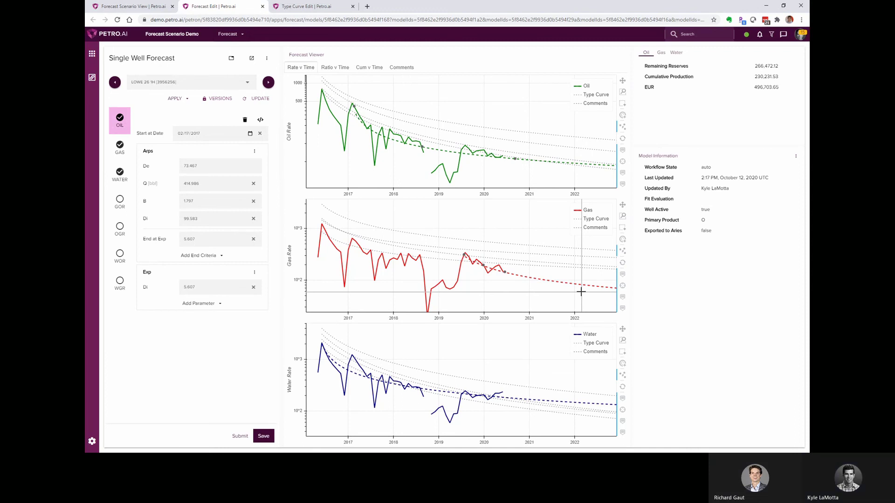
Switch back to the Chevron + Noble Reeves scenario and zoom its map onto the west Texas wells.
click(129, 10)
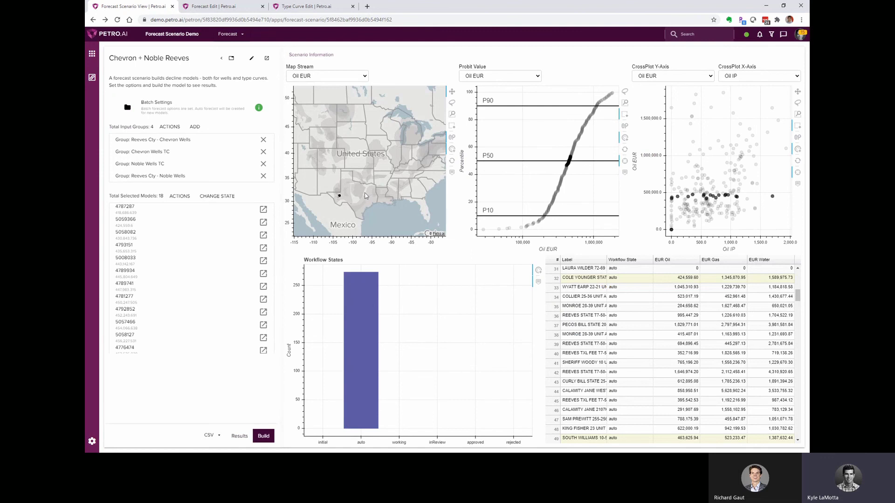
scroll(341, 198, up, 5)
scroll(346, 191, up, 3)
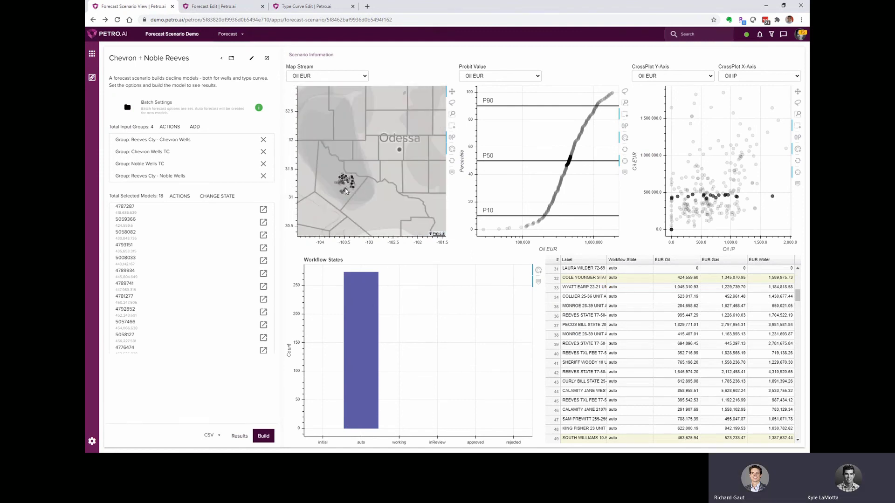